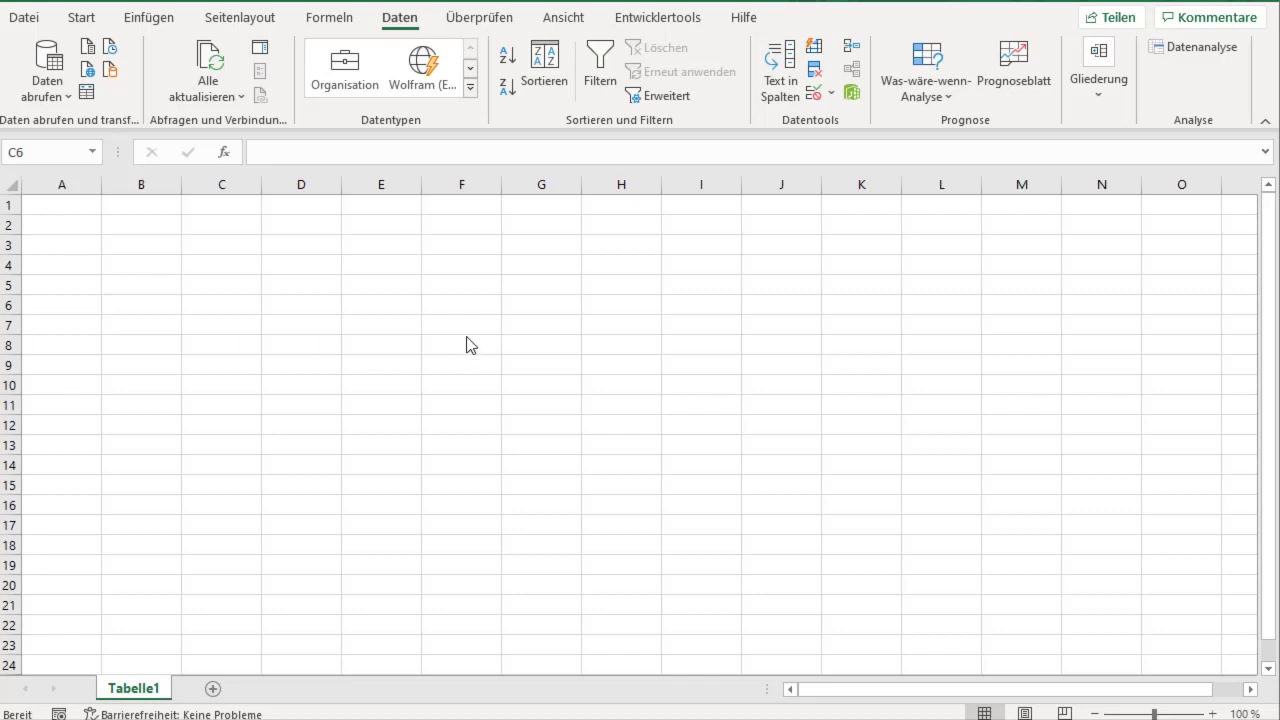
# Select cell F5 on the empty Excel sheet
pyautogui.click(466, 290)
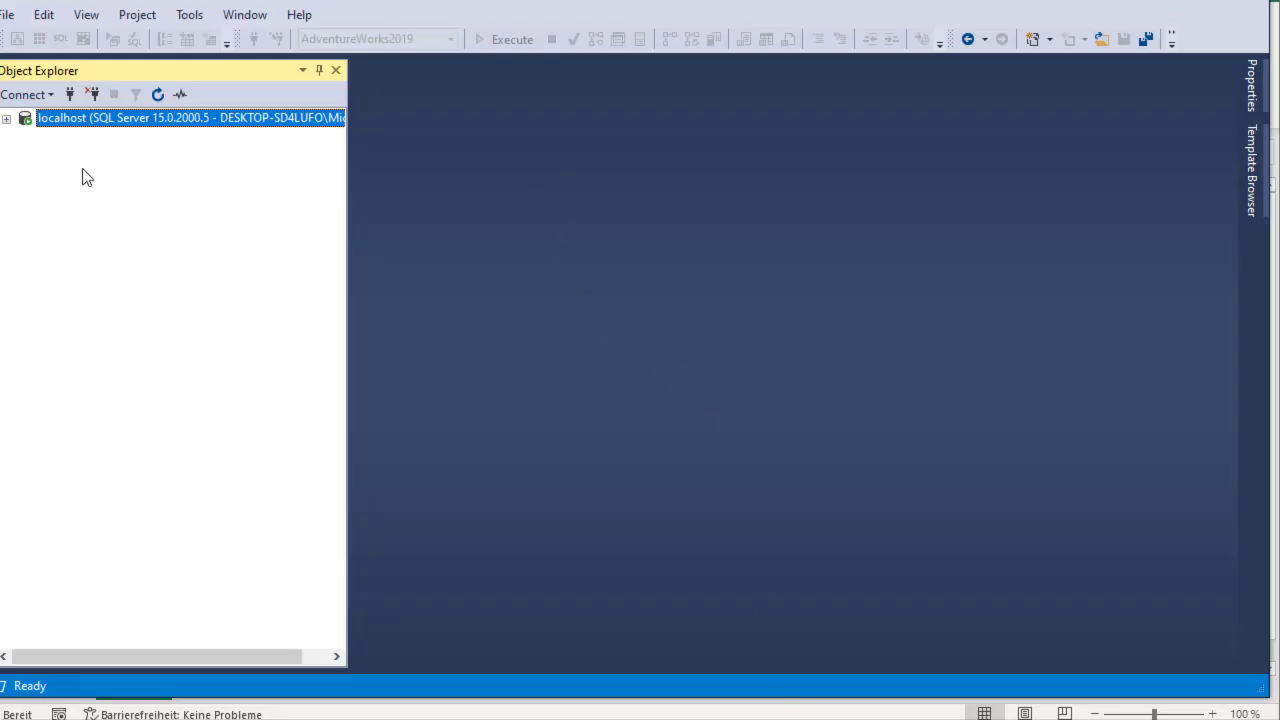
# Expand localhost > Databases > AdventureWorks2019 > Tables in Object Explorer
pyautogui.click(7, 119)
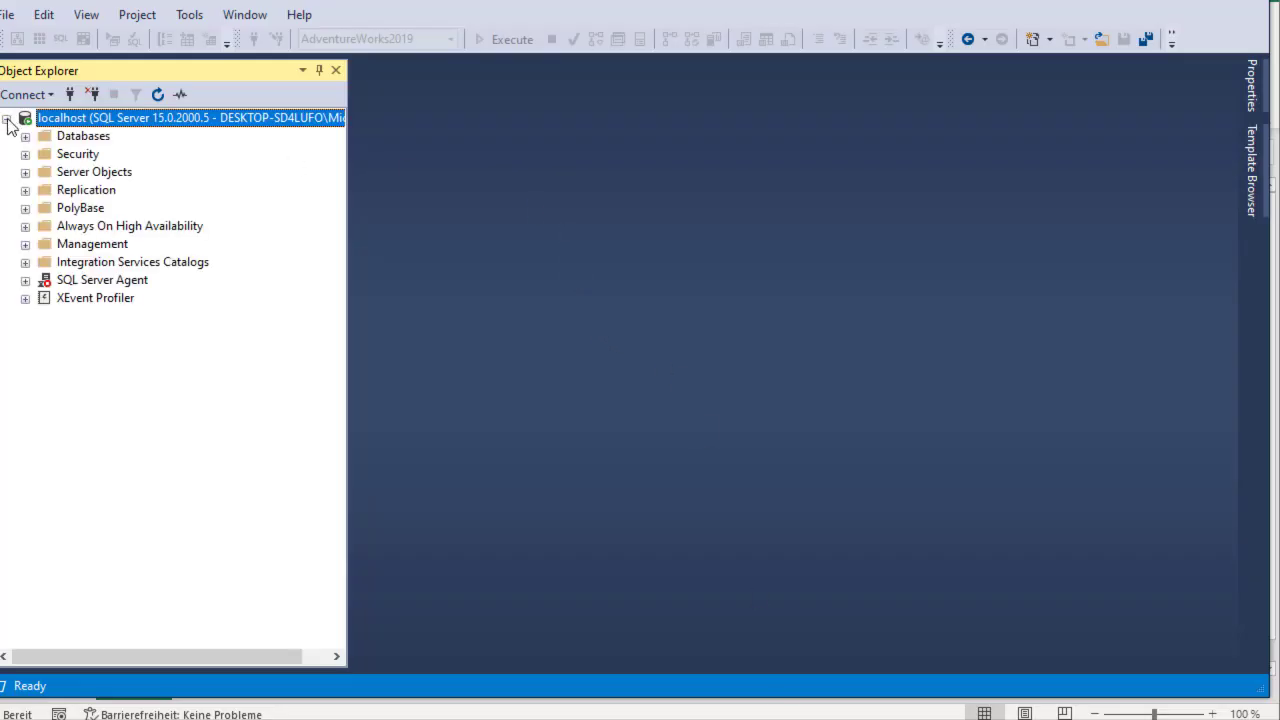
pyautogui.click(25, 136)
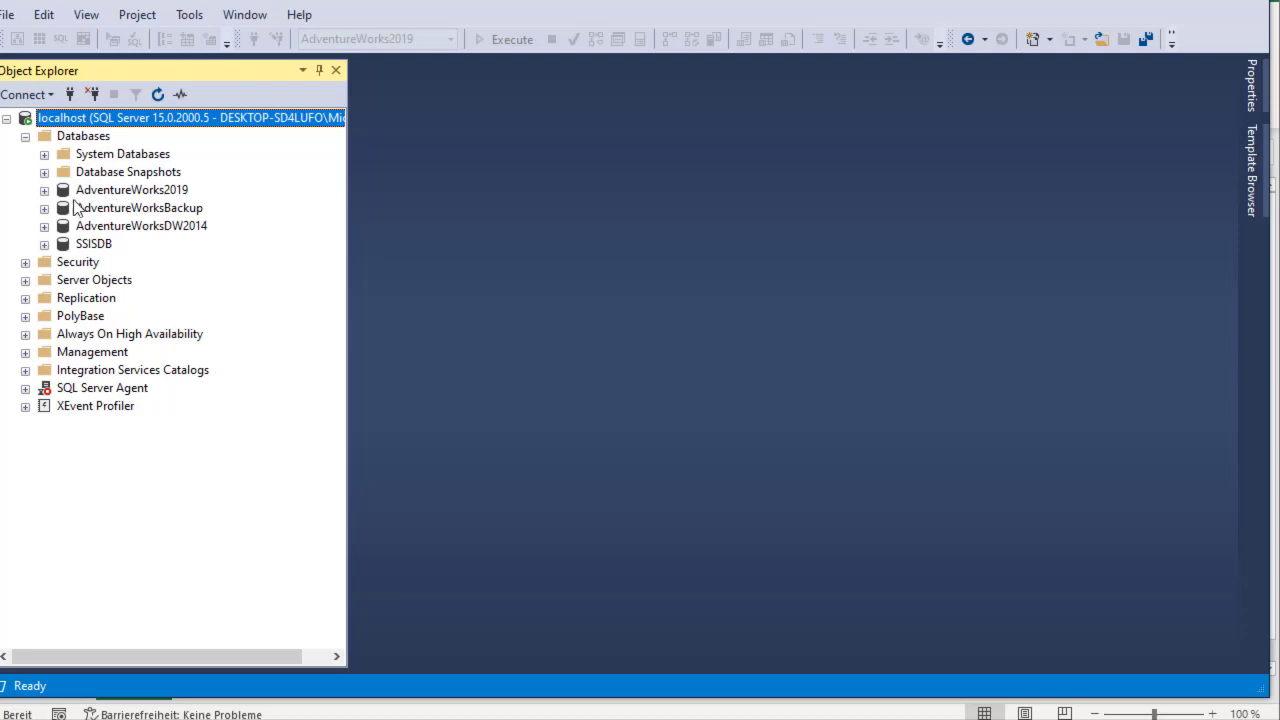
pyautogui.click(44, 190)
pyautogui.click(63, 226)
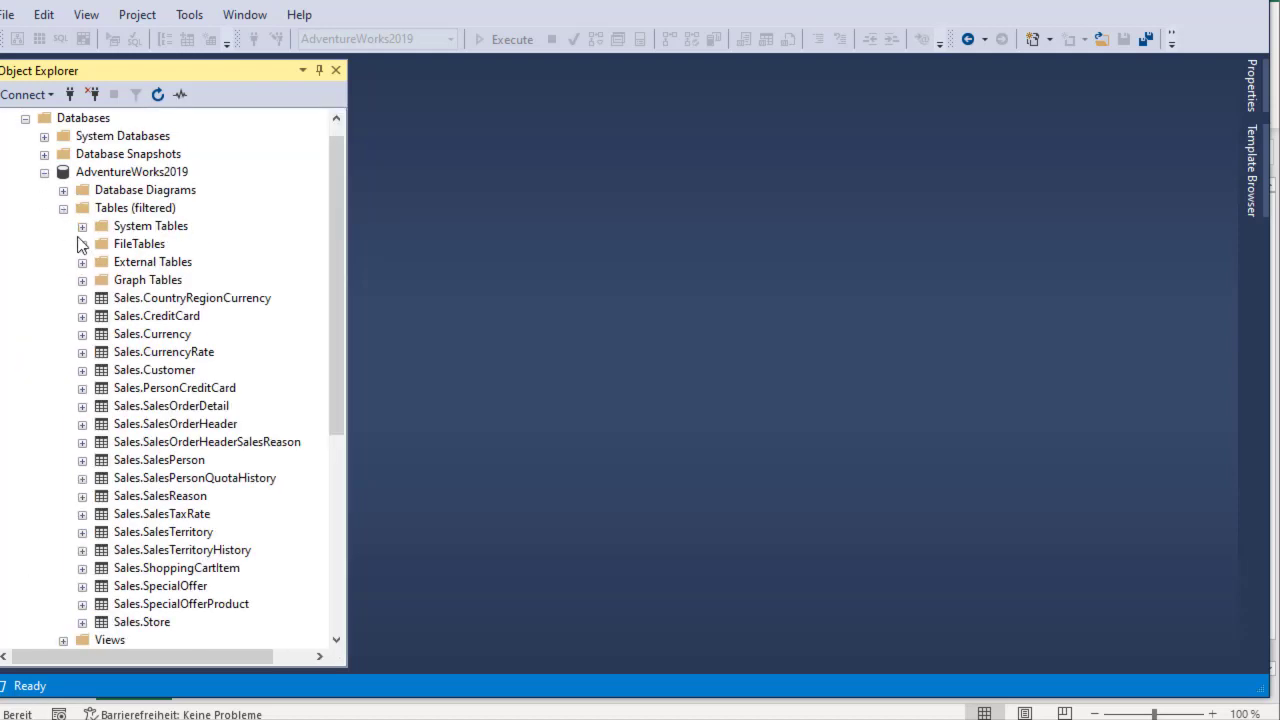
pyautogui.moveTo(336, 188); pyautogui.dragTo(336, 237)
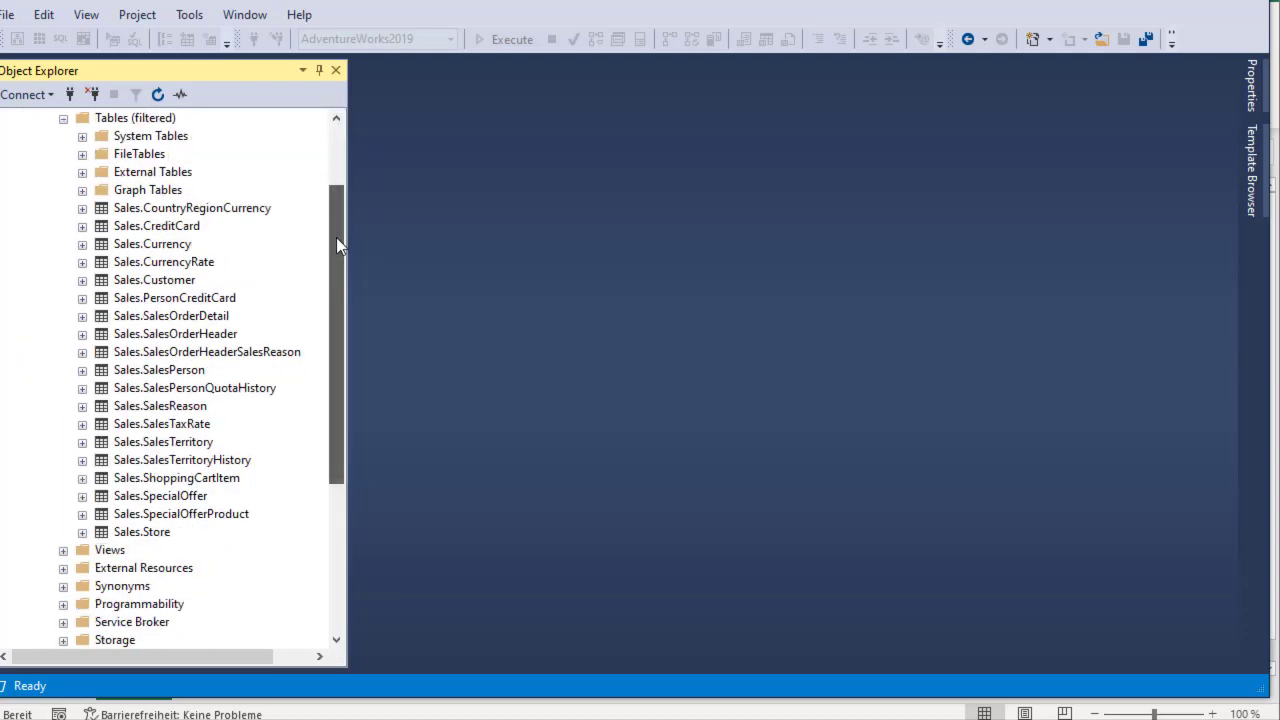
# Run Select Top 1000 Rows on the Sales.Customer table
pyautogui.click(181, 283)
pyautogui.rightClick(181, 283)
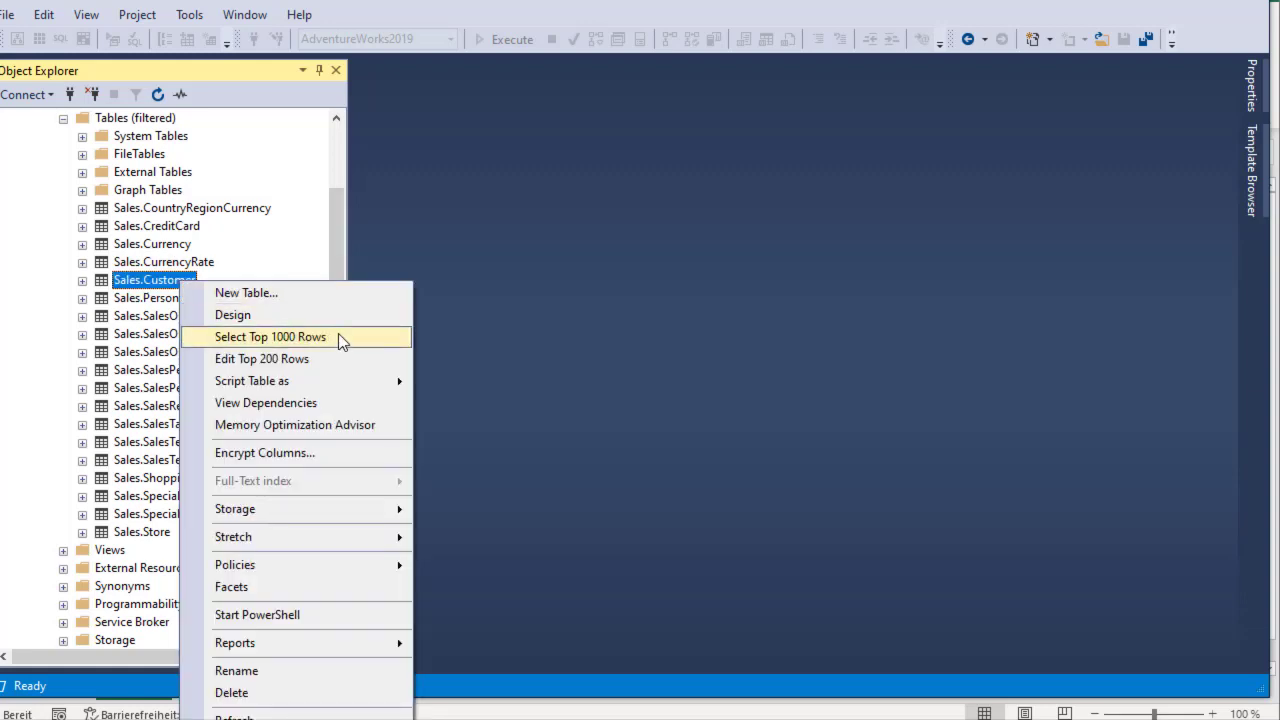
pyautogui.click(338, 334)
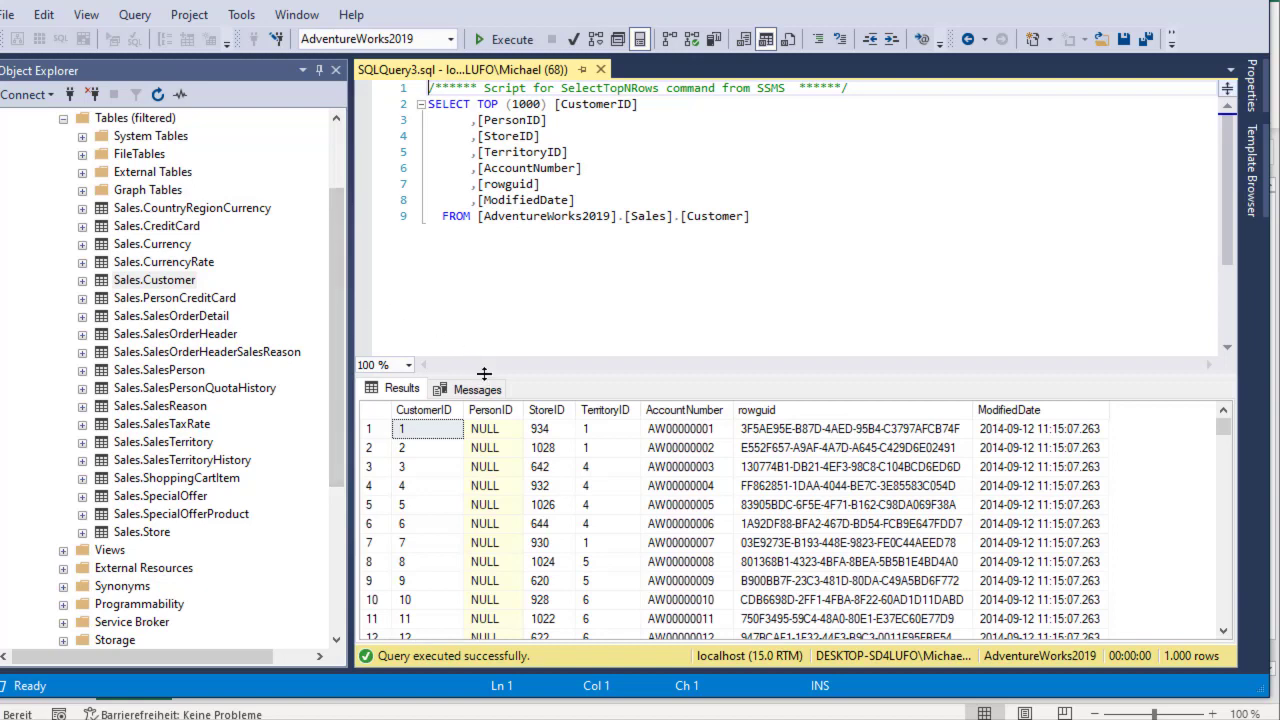
# Enlarge the results pane and delete 'TOP (1000) ' from the query's SELECT line
pyautogui.moveTo(483, 373); pyautogui.dragTo(483, 322)
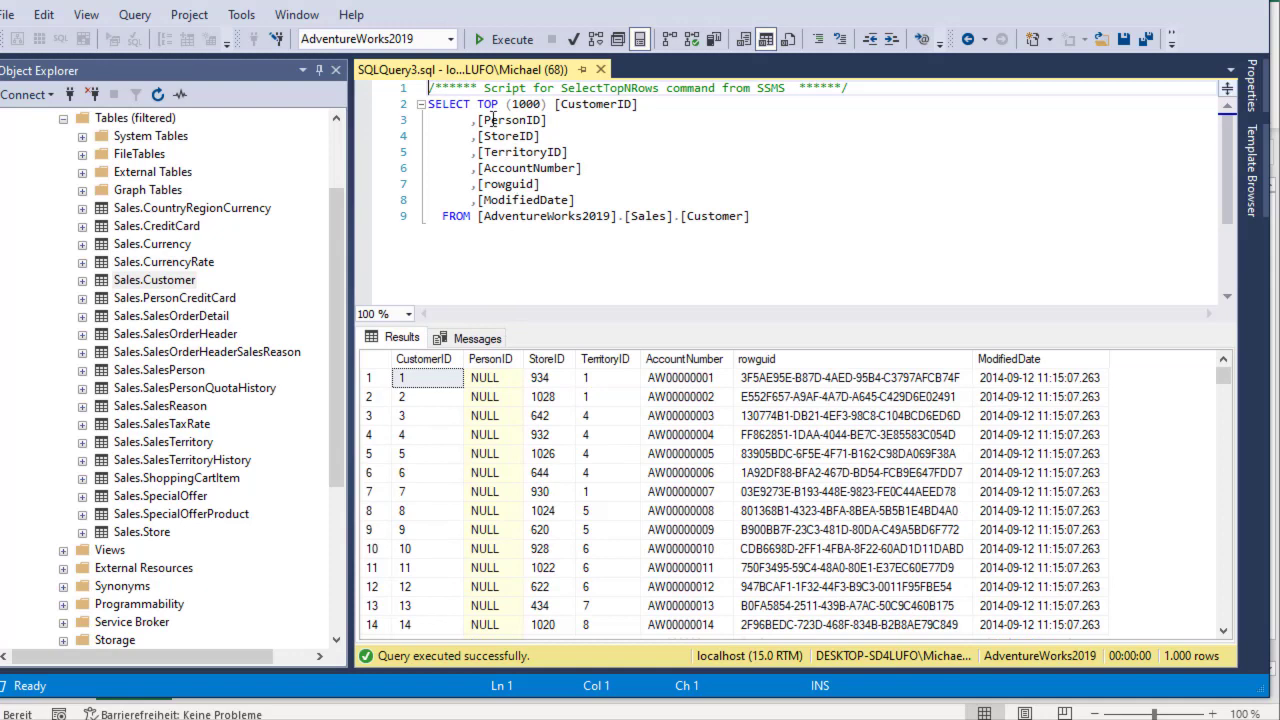
pyautogui.moveTo(477, 104); pyautogui.dragTo(560, 104)
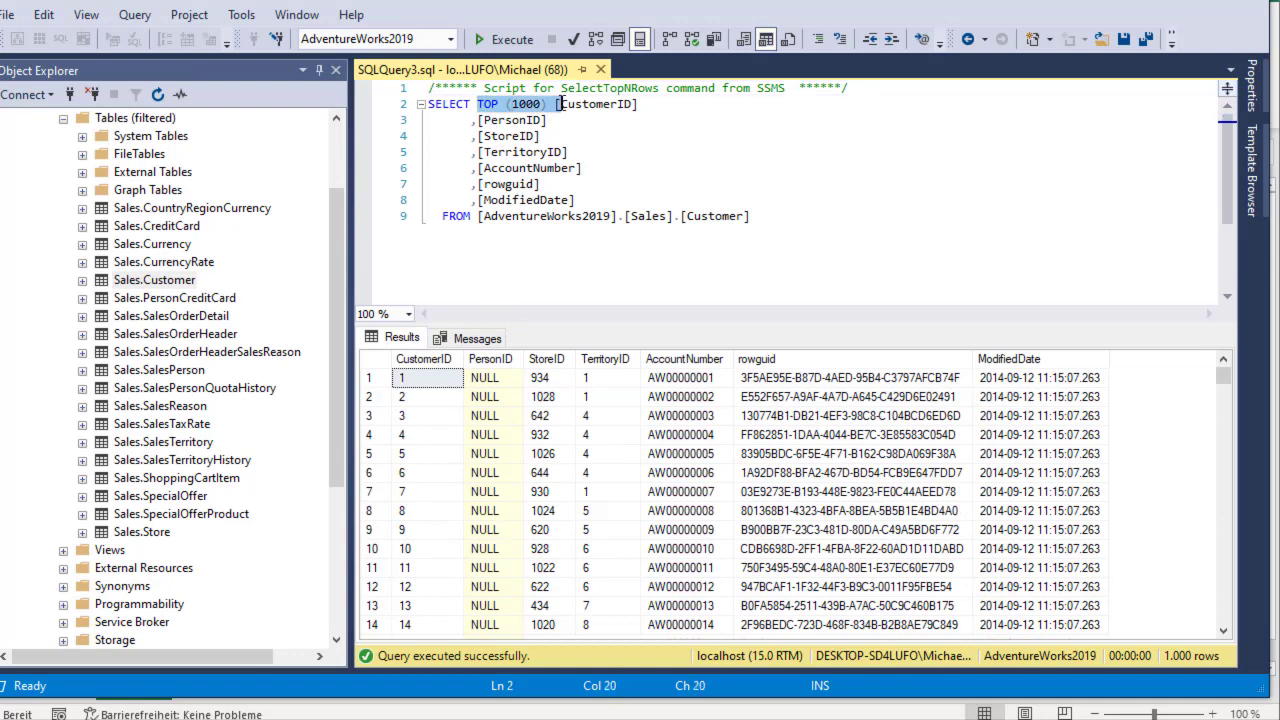
pyautogui.hotkey('shift', 'Left')
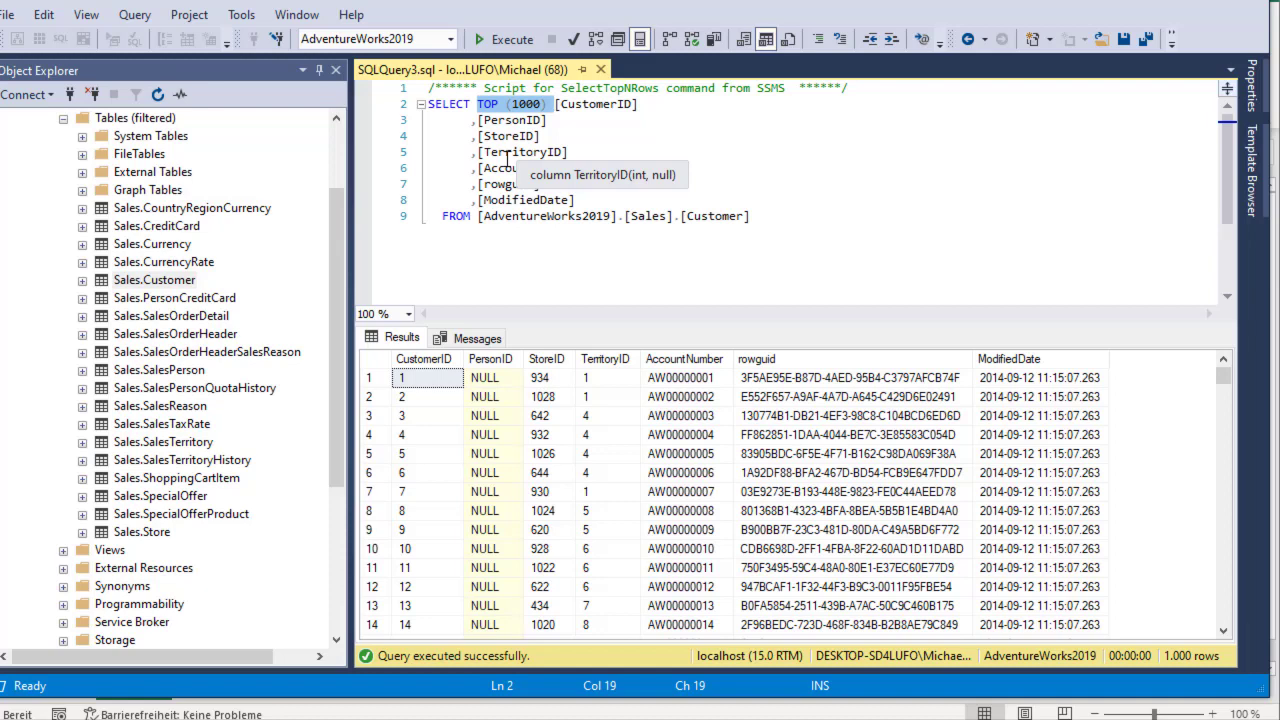
pyautogui.press('Delete')
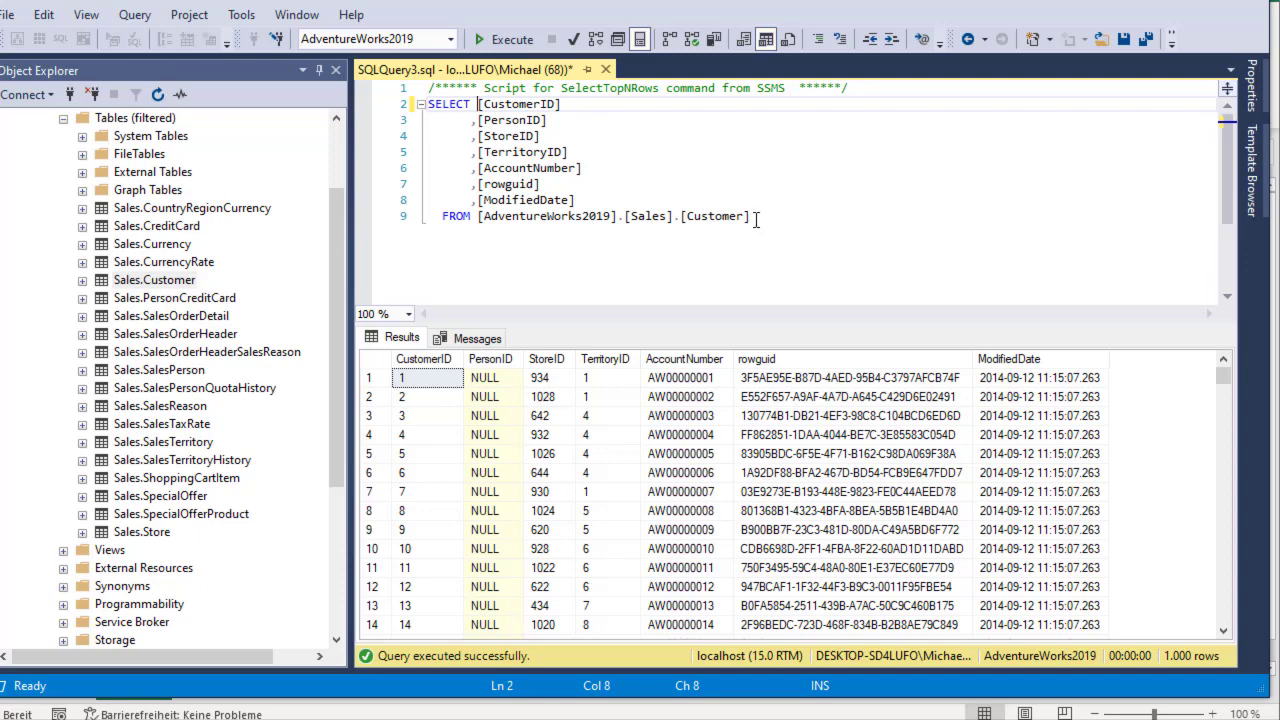
# Select the whole results grid and switch back to Excel
pyautogui.click(377, 360)
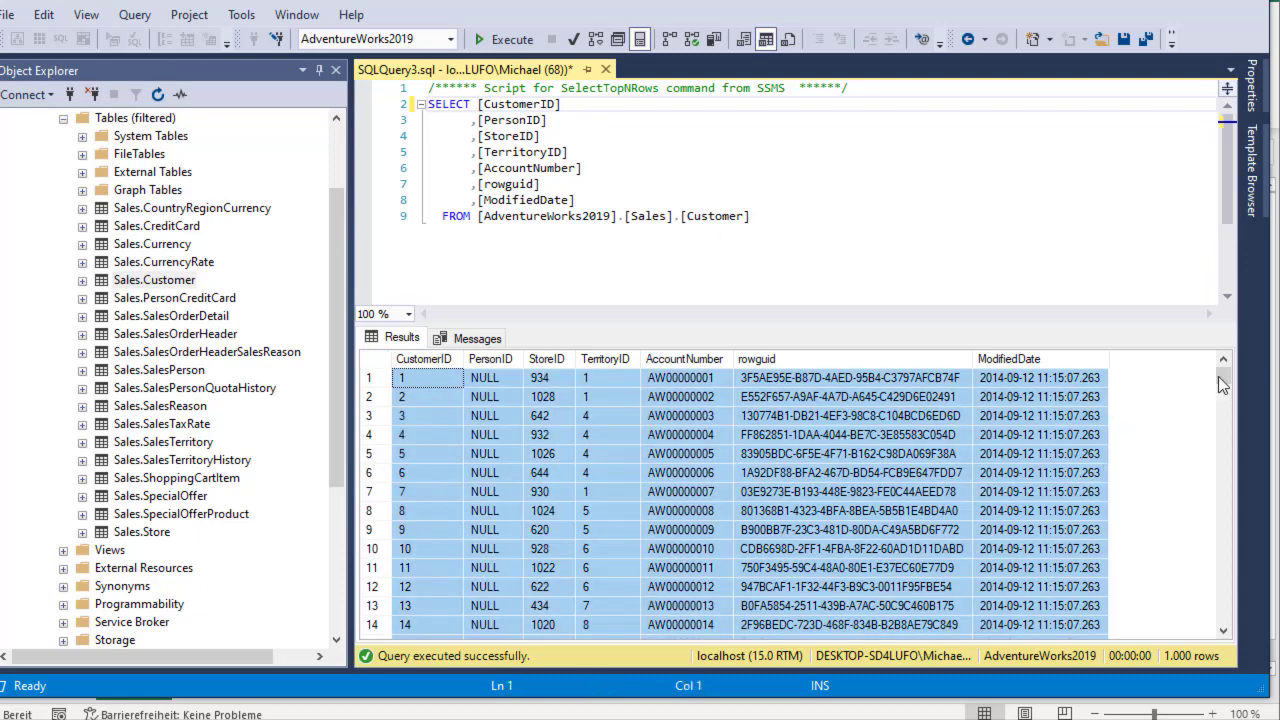
pyautogui.moveTo(1222, 385); pyautogui.dragTo(1222, 492)
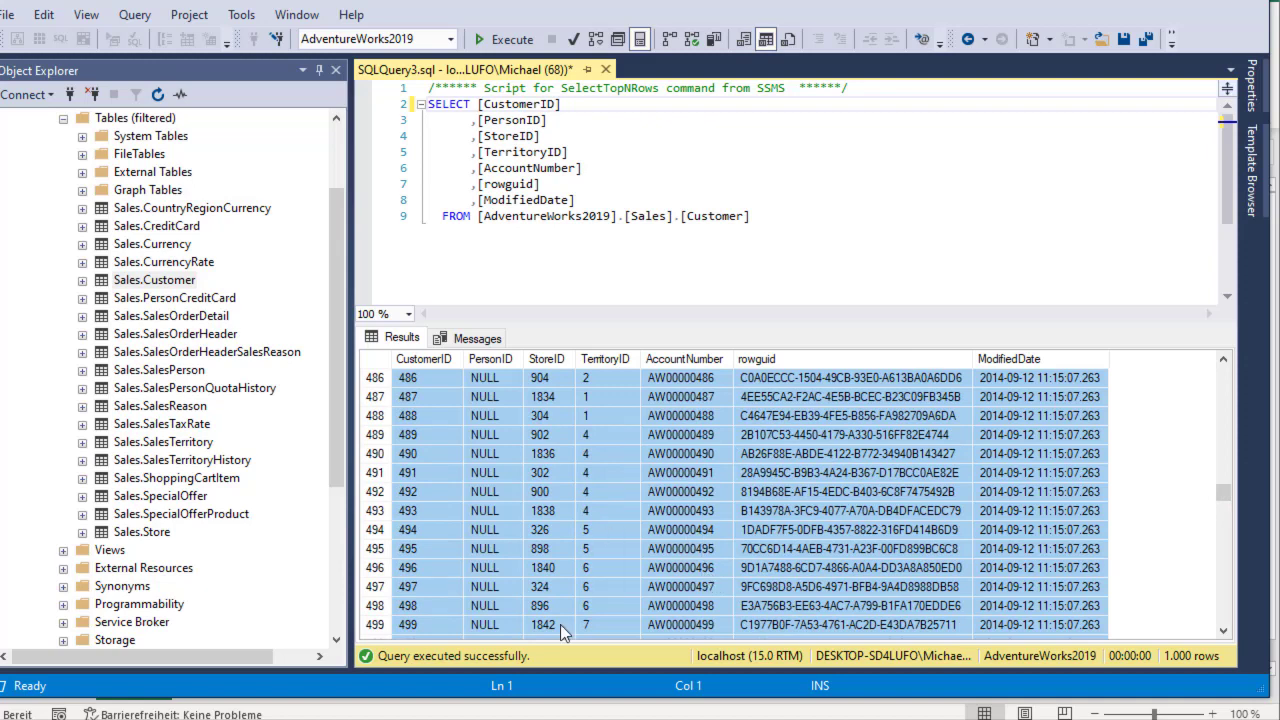
pyautogui.hotkey('alt', 'Tab')
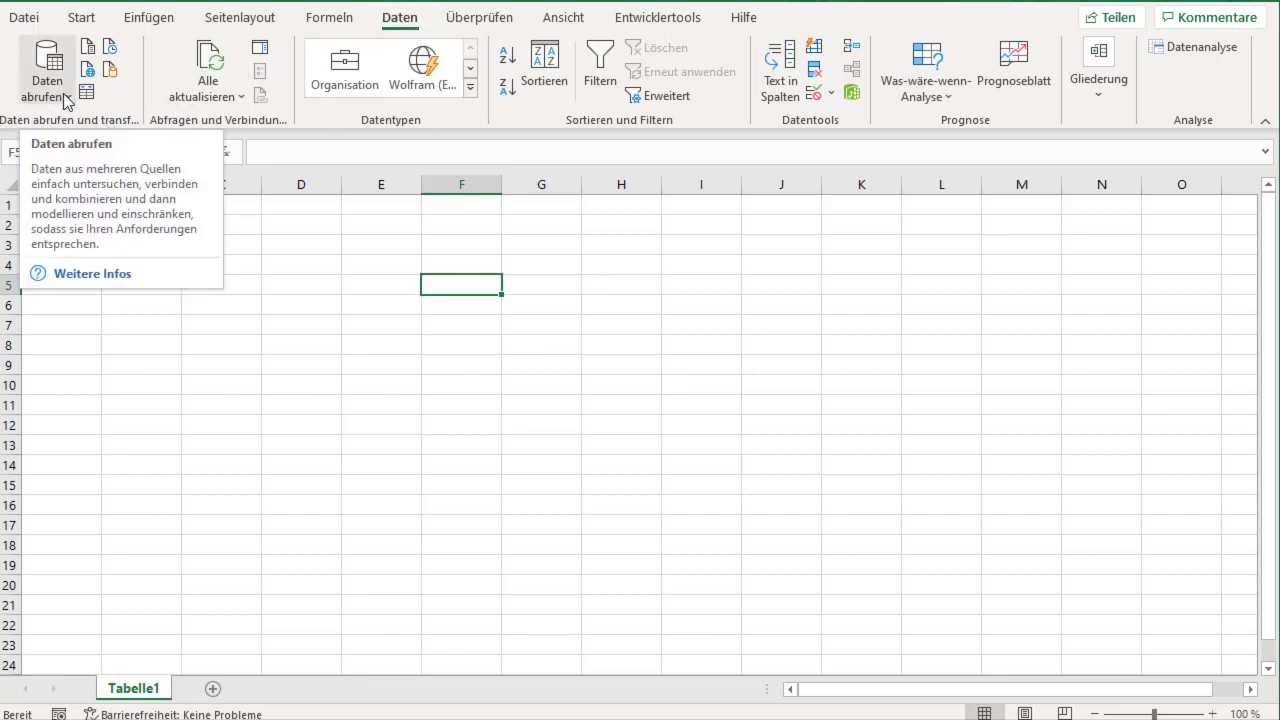
# Start a From SQL Server Database import and connect to server localhost
pyautogui.click(66, 98)
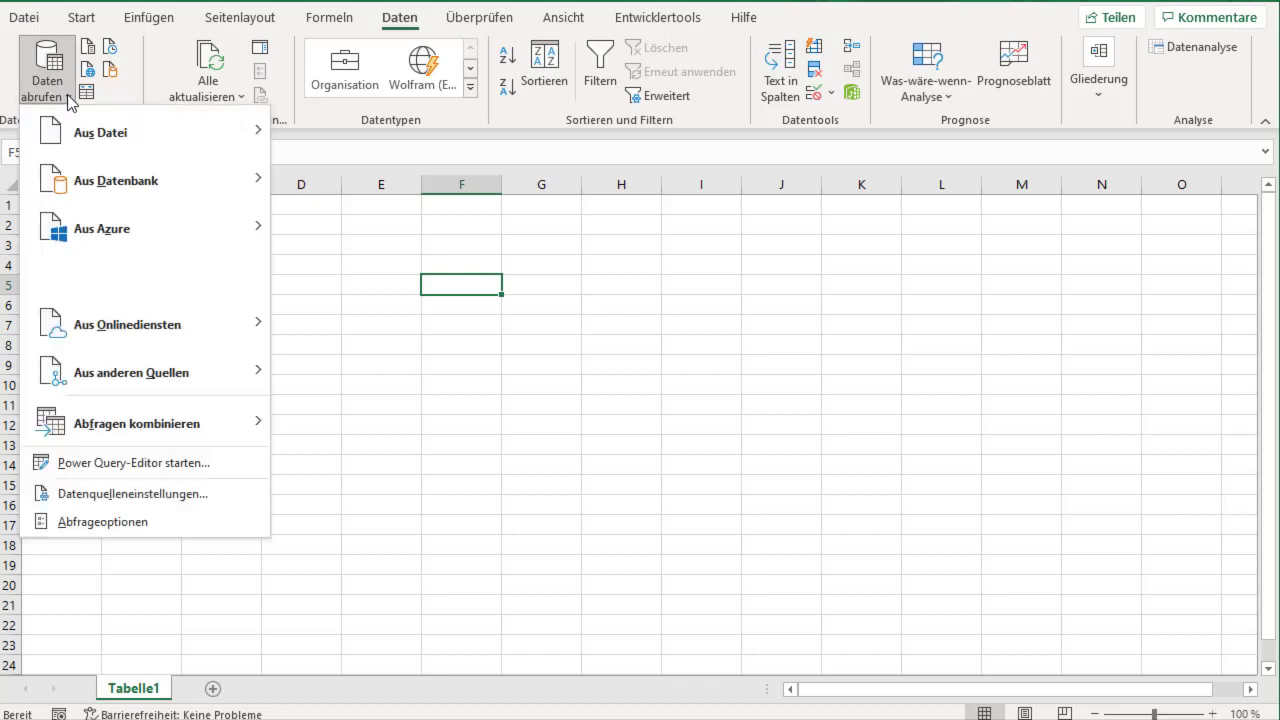
pyautogui.moveTo(161, 174)
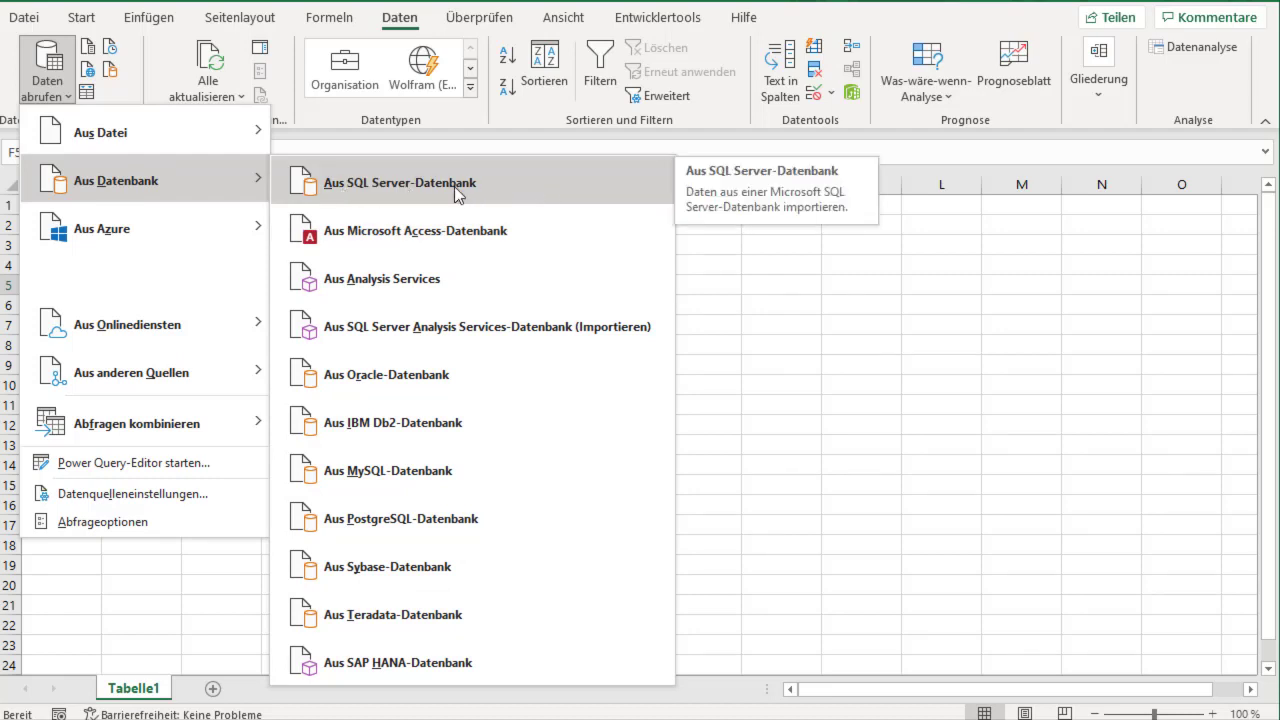
pyautogui.click(457, 192)
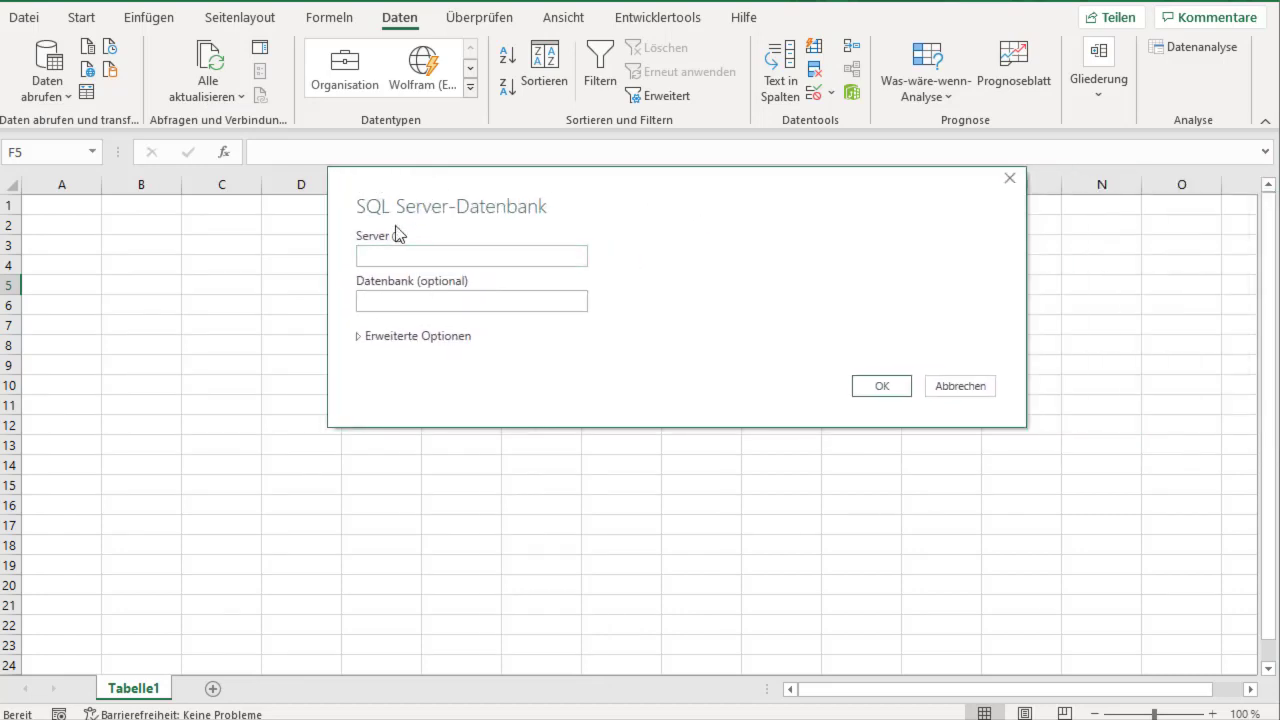
pyautogui.click(372, 258)
pyautogui.write('localhost')
pyautogui.click(882, 390)
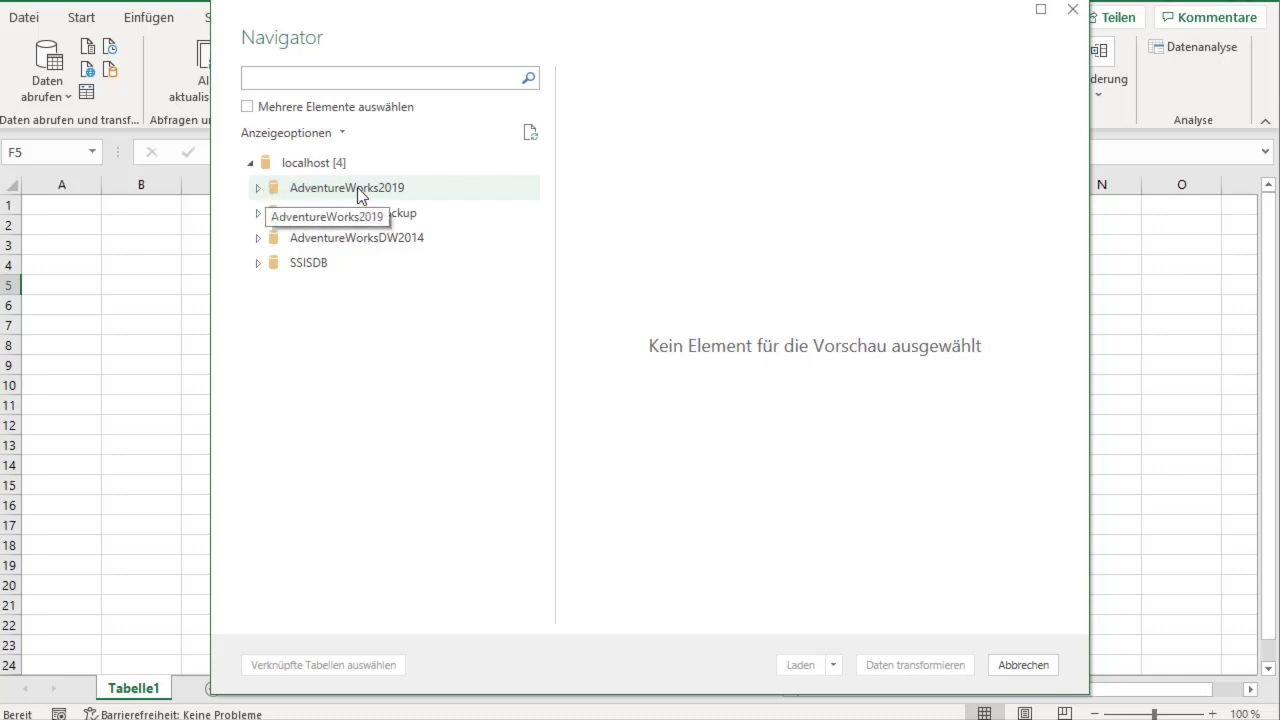
# Preview Sales.Customer under AdventureWorks2019 in the Navigator and load it into the workbook
pyautogui.click(262, 192)
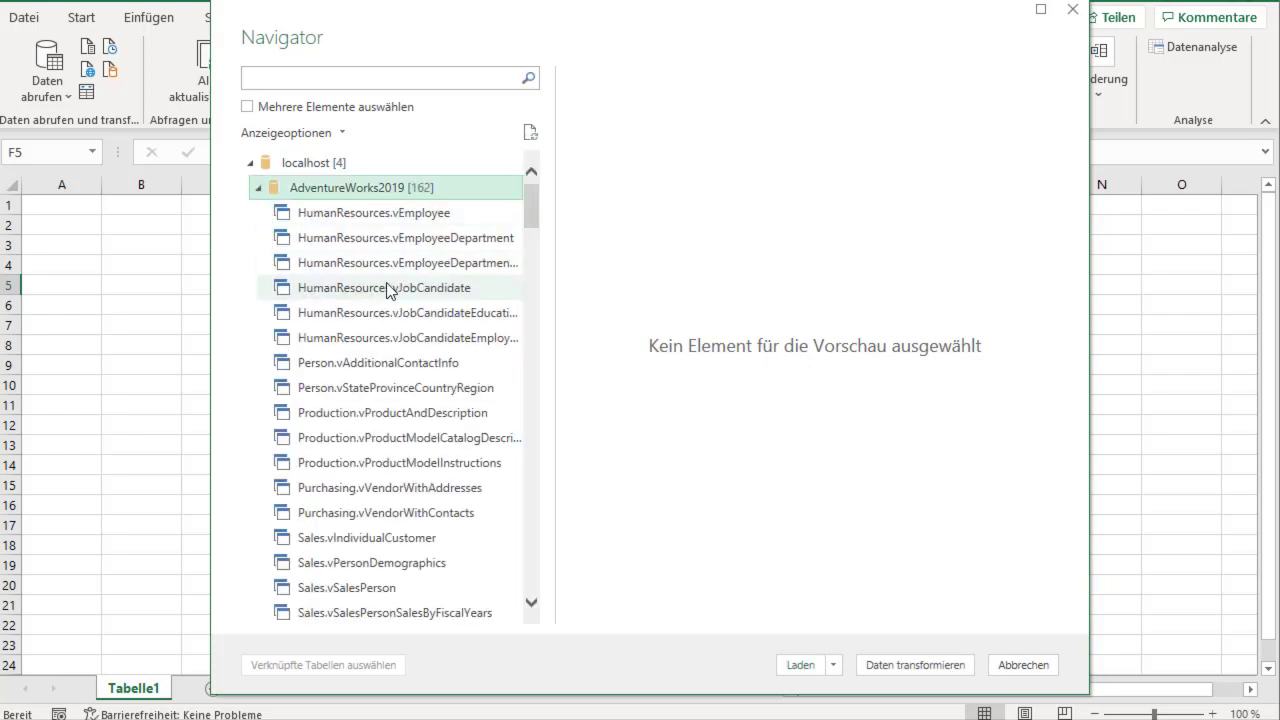
pyautogui.scroll(-7, 417, 248)
pyautogui.scroll(3, 458, 266)
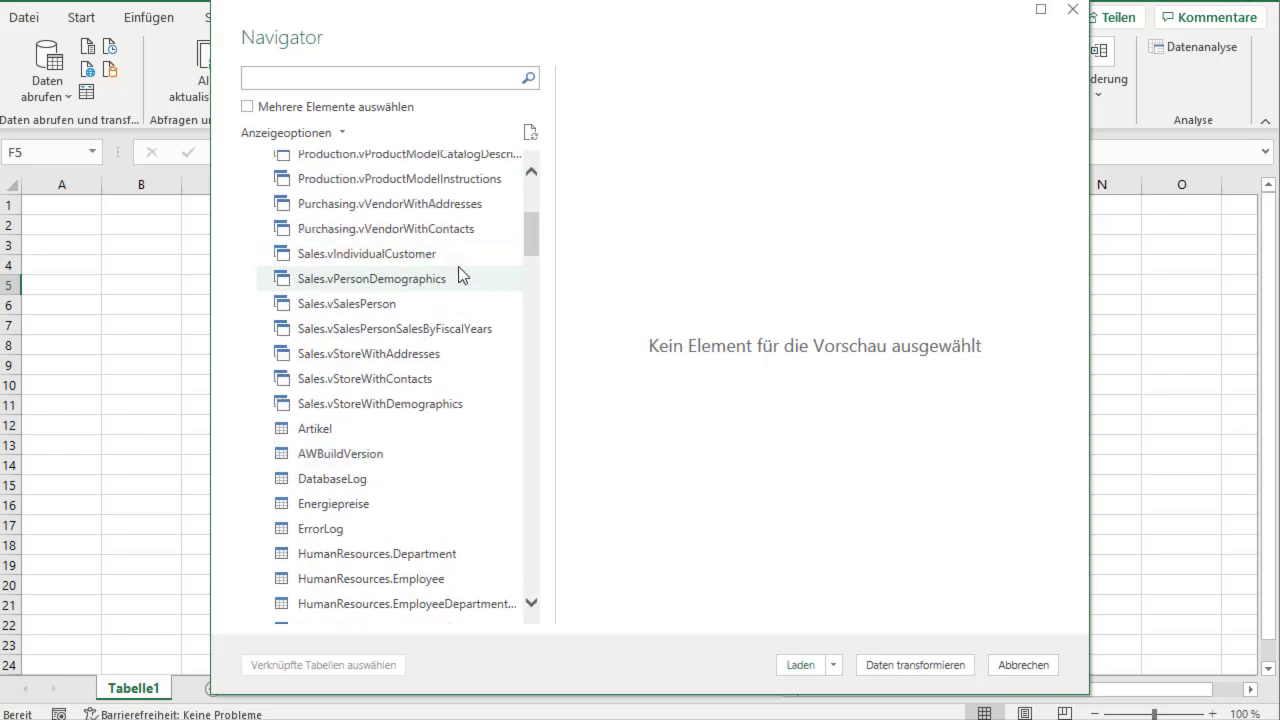
pyautogui.scroll(-5, 447, 257)
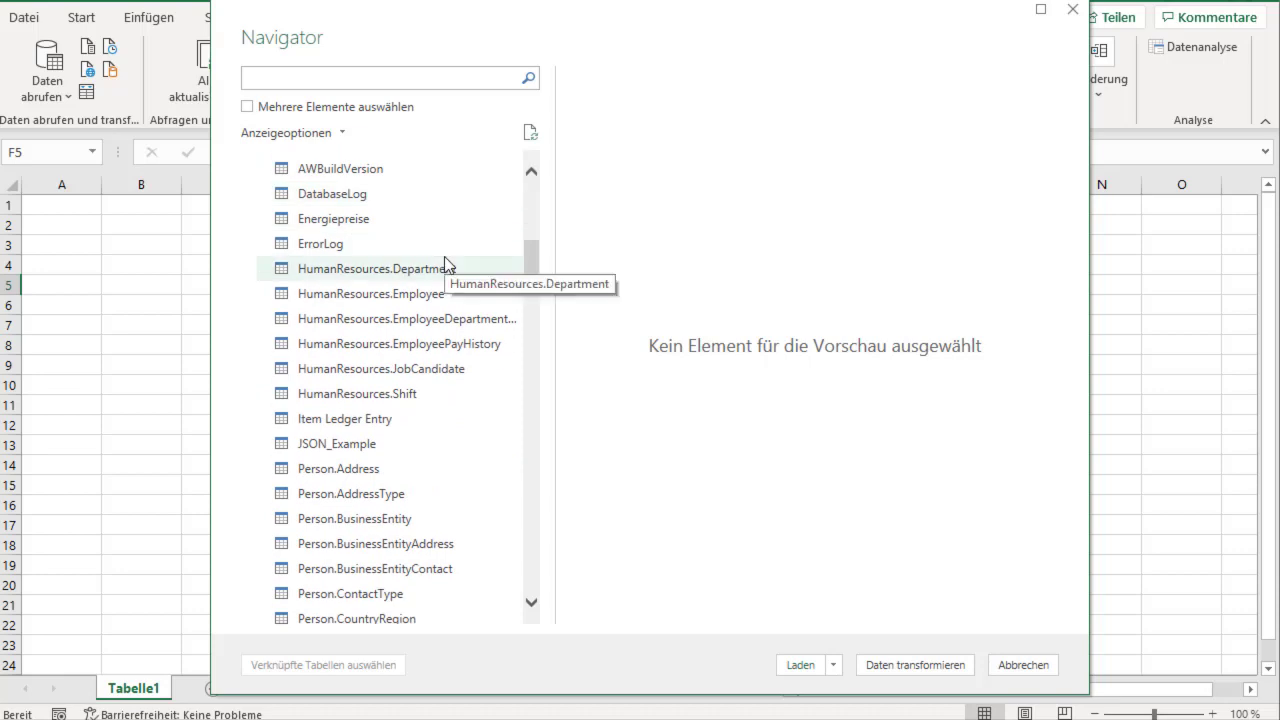
pyautogui.moveTo(526, 267)
pyautogui.mouseDown()
pyautogui.moveTo(530, 312)
pyautogui.moveTo(500, 428)
pyautogui.moveTo(495, 412)
pyautogui.mouseUp()
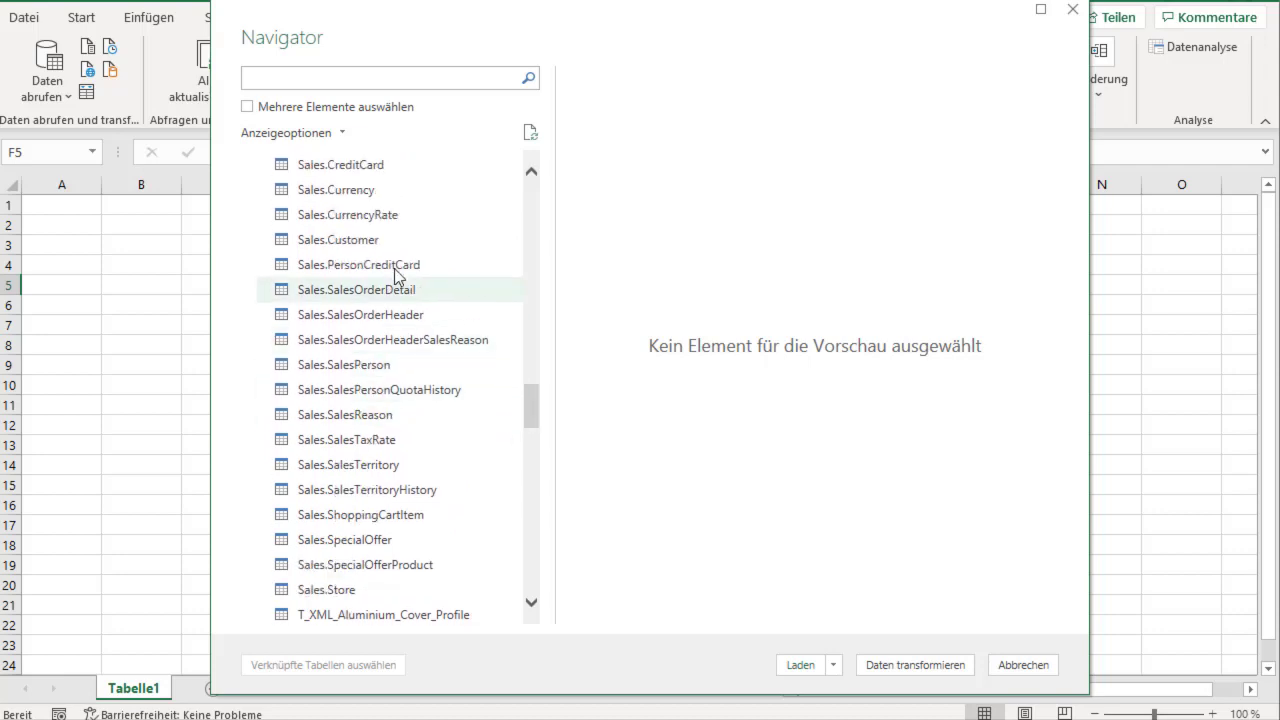
pyautogui.click(340, 248)
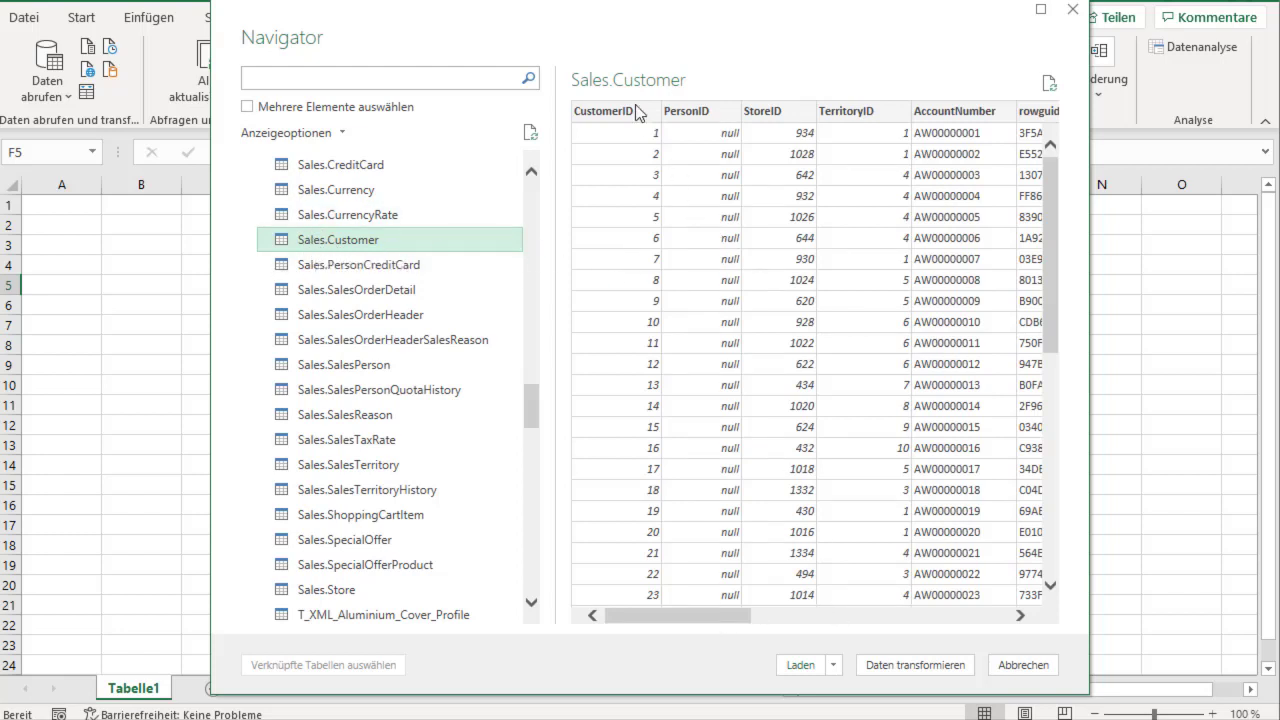
pyautogui.moveTo(718, 612); pyautogui.dragTo(959, 612)
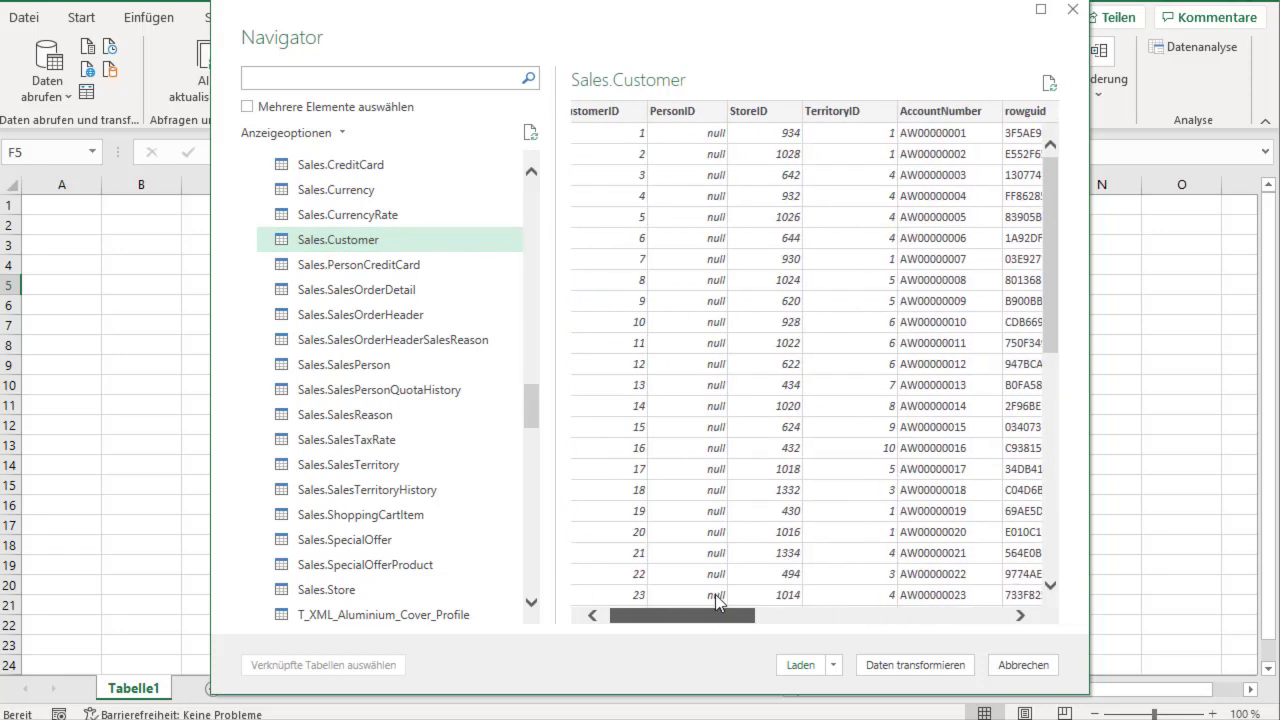
pyautogui.moveTo(922, 616); pyautogui.dragTo(660, 605)
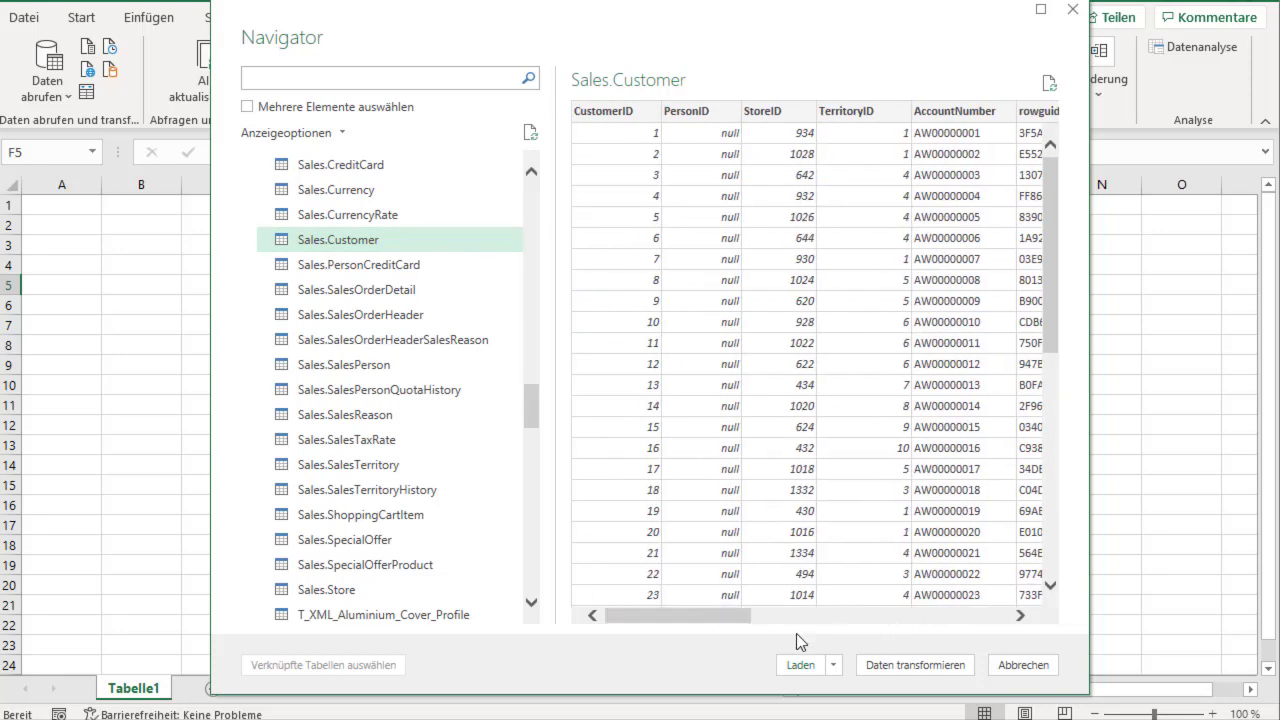
pyautogui.moveTo(713, 614); pyautogui.dragTo(750, 614)
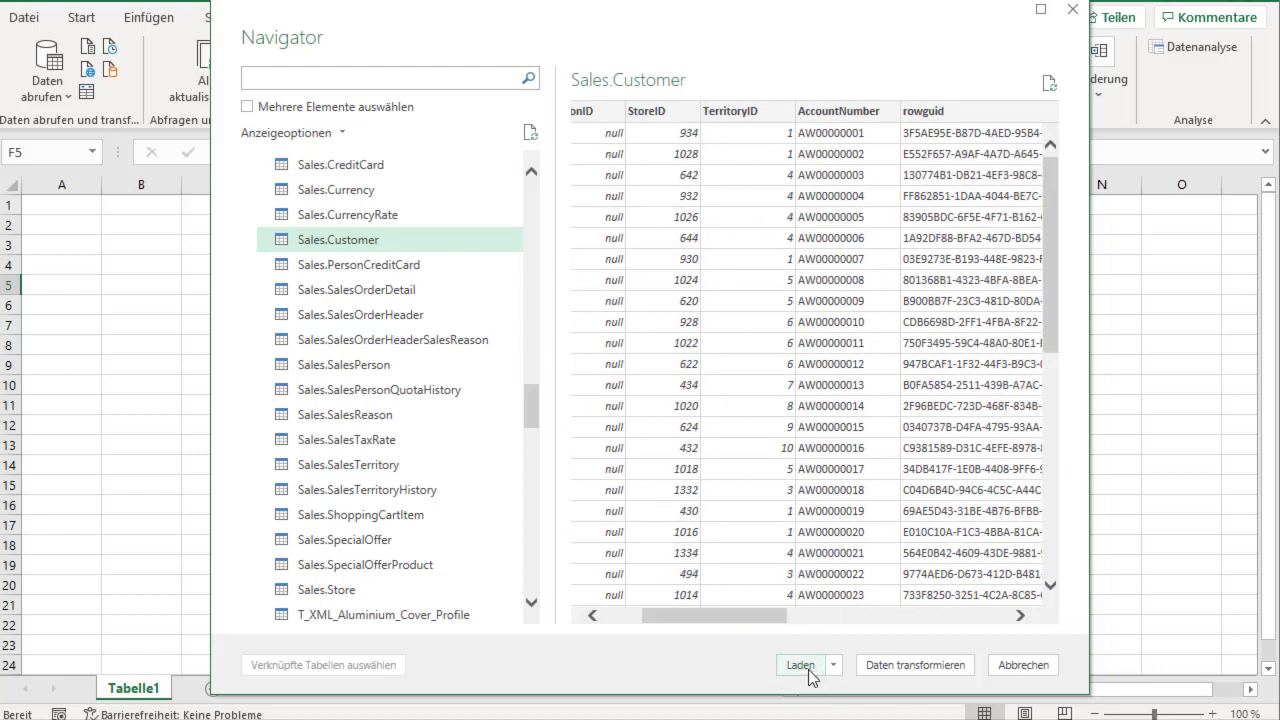
pyautogui.click(808, 669)
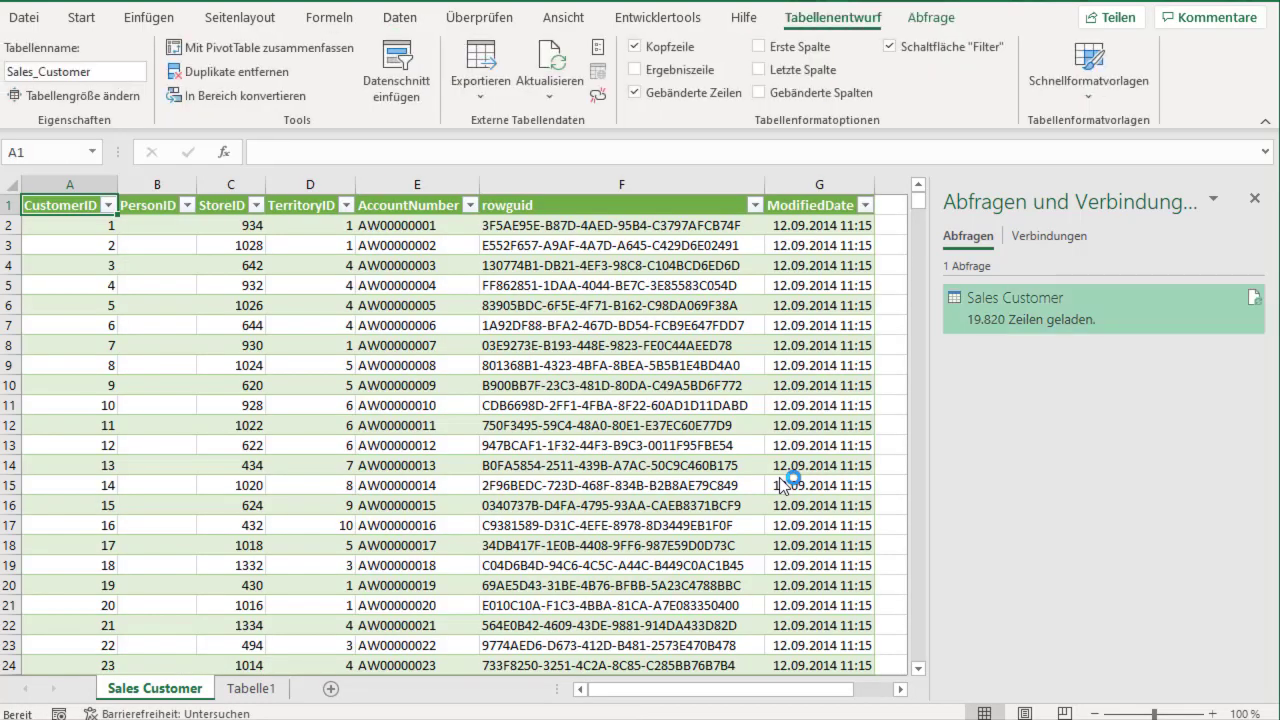
# Check CustomerID and rowguid values in the loaded table, then go to Tabelle1
pyautogui.click(78, 250)
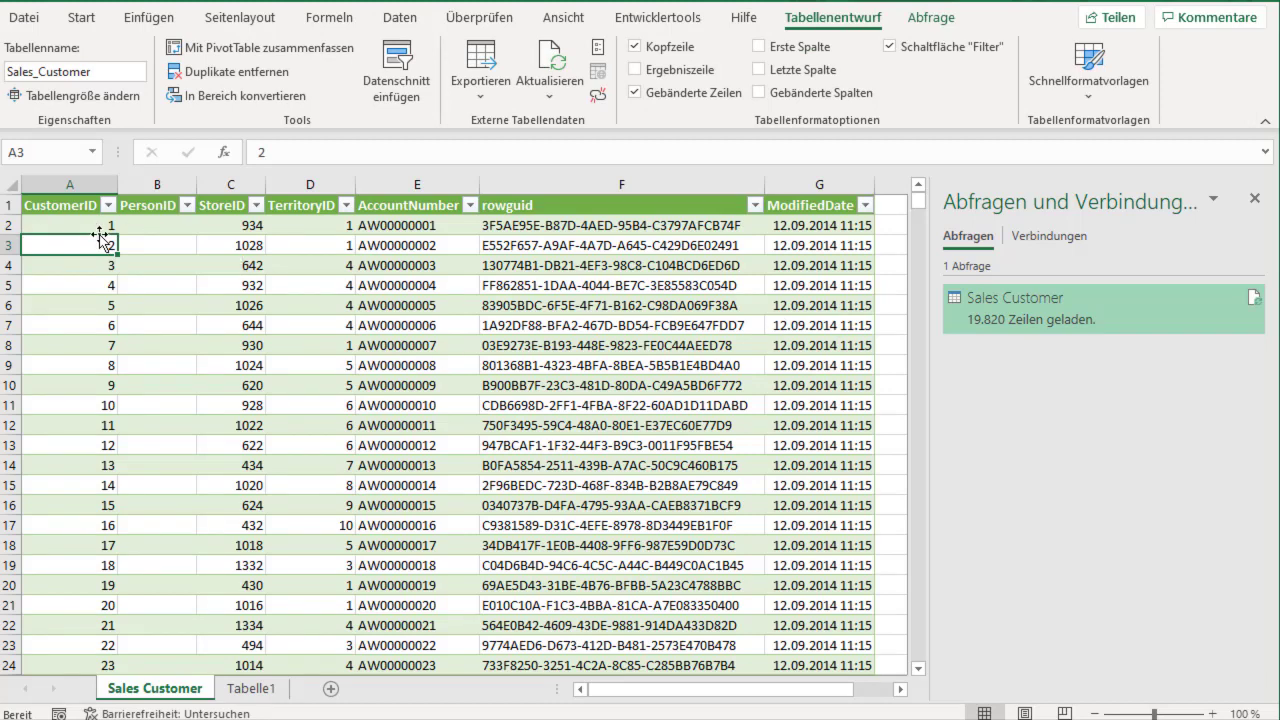
pyautogui.click(600, 284)
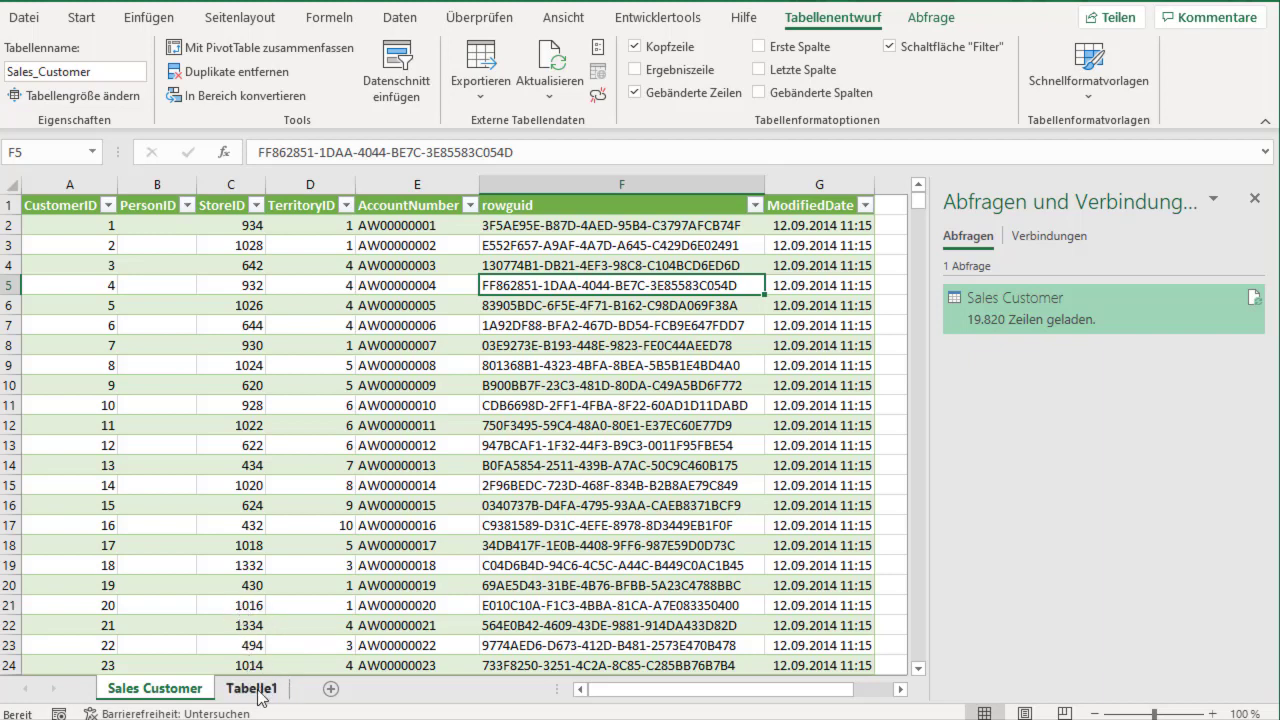
pyautogui.click(262, 690)
# Close the queries pane and start a SQL Server database import with server localhost
pyautogui.click(277, 350)
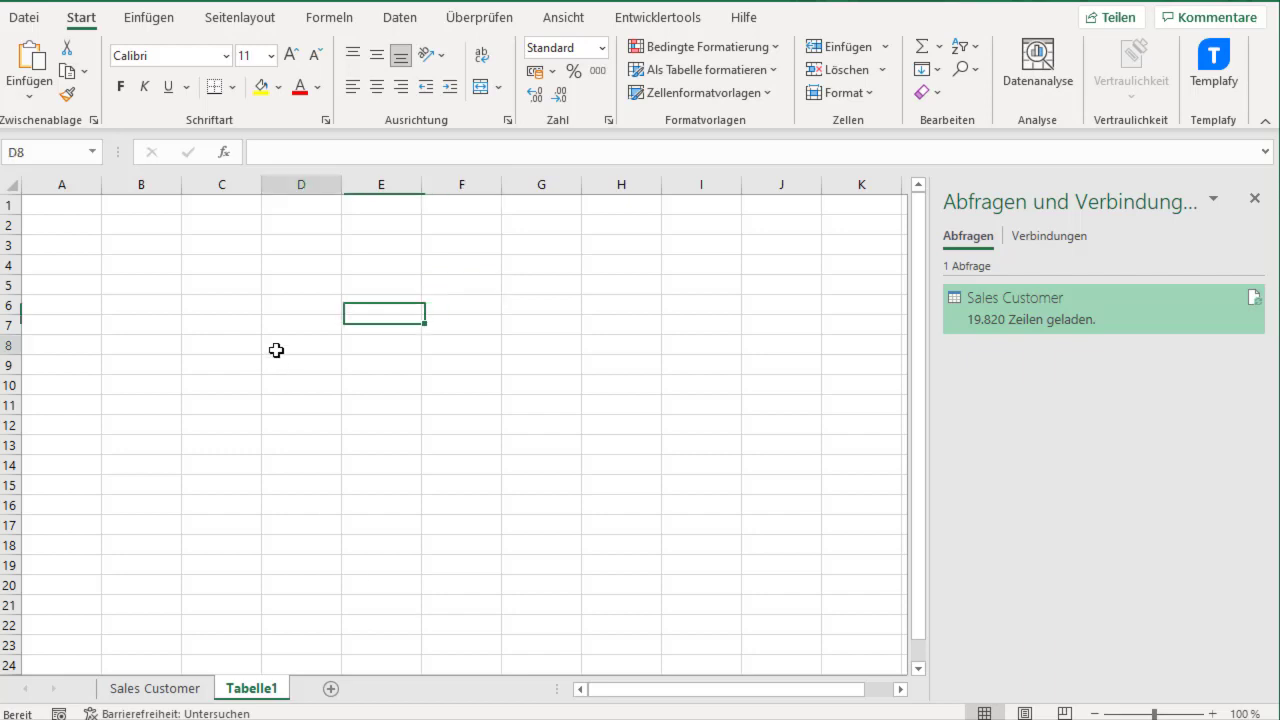
pyautogui.click(1256, 201)
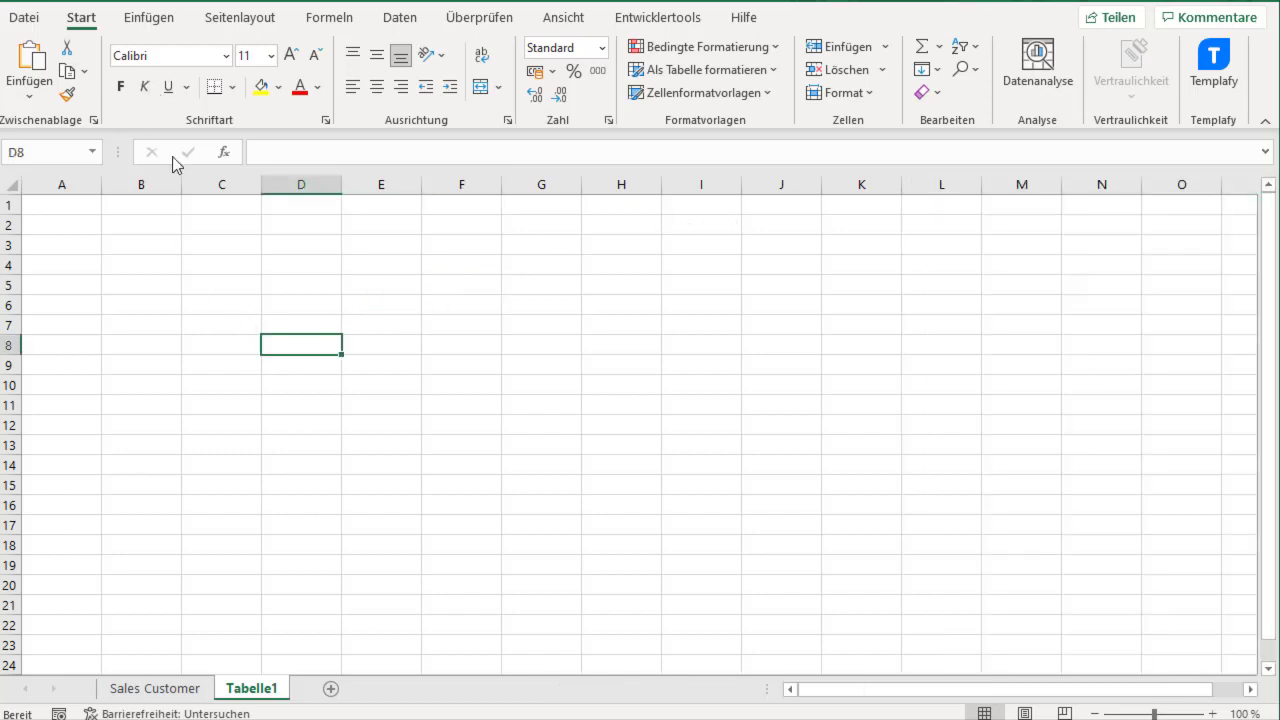
pyautogui.click(398, 22)
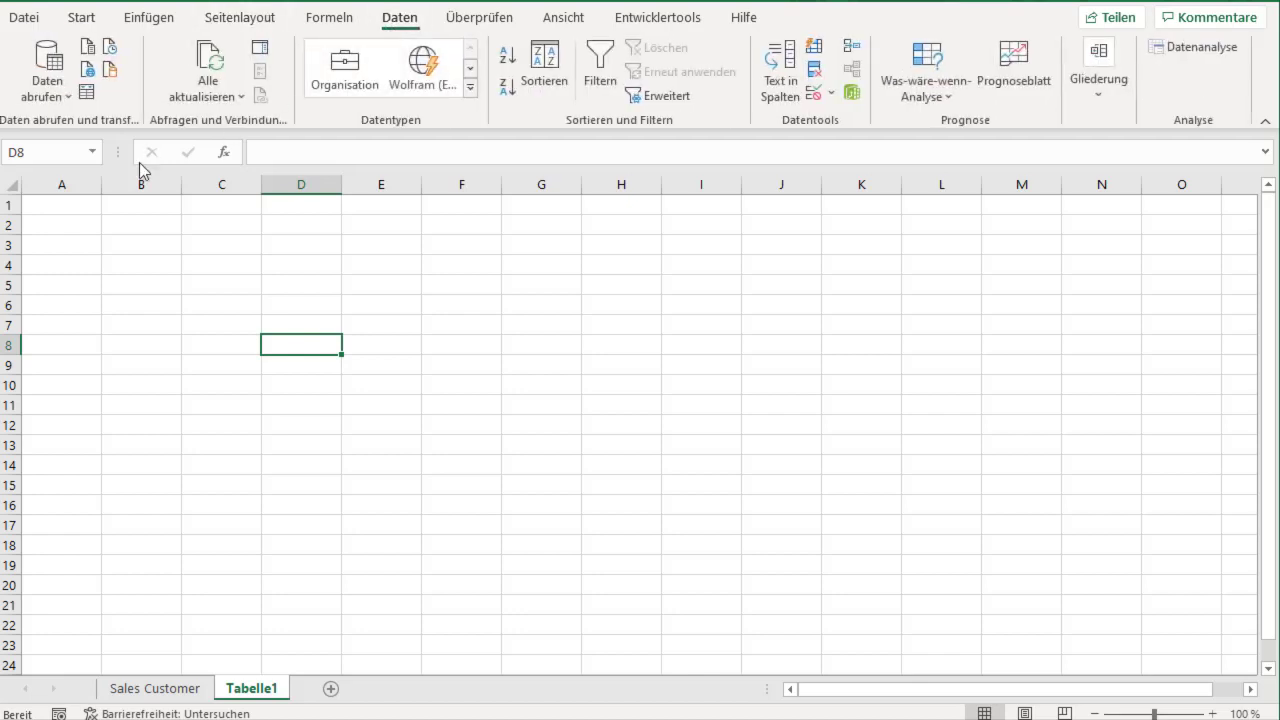
pyautogui.click(58, 100)
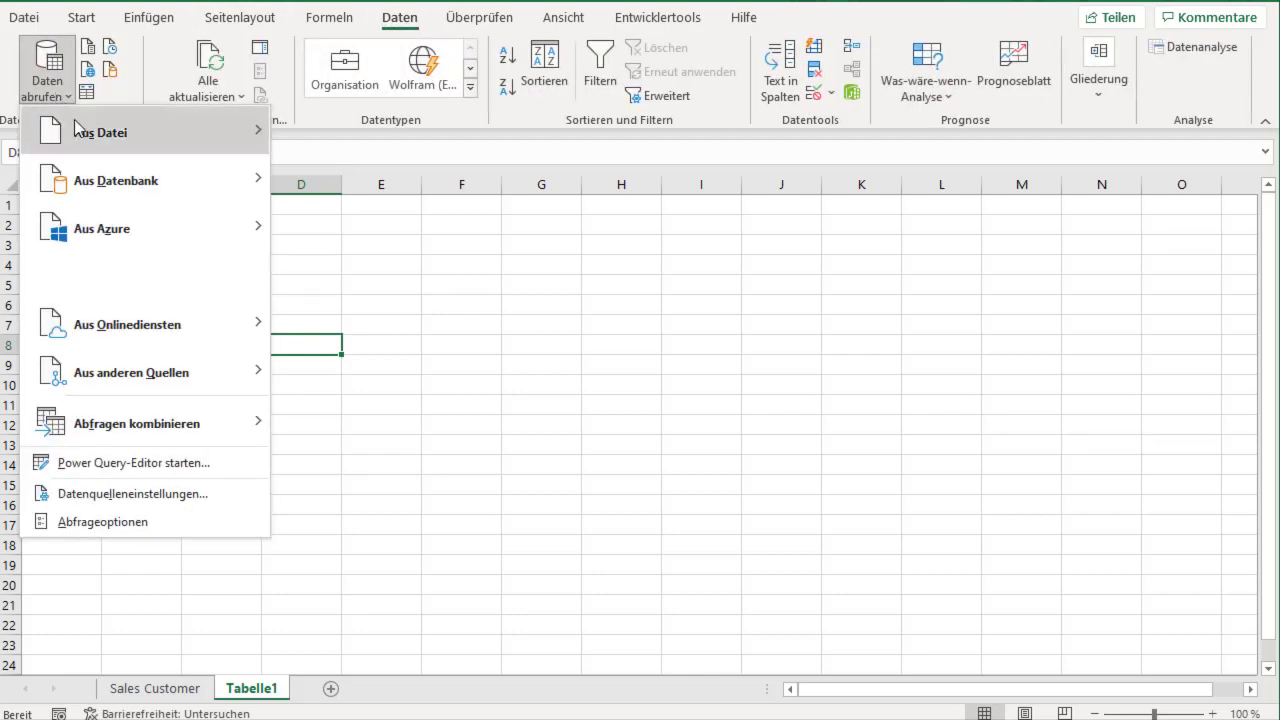
pyautogui.moveTo(116, 178)
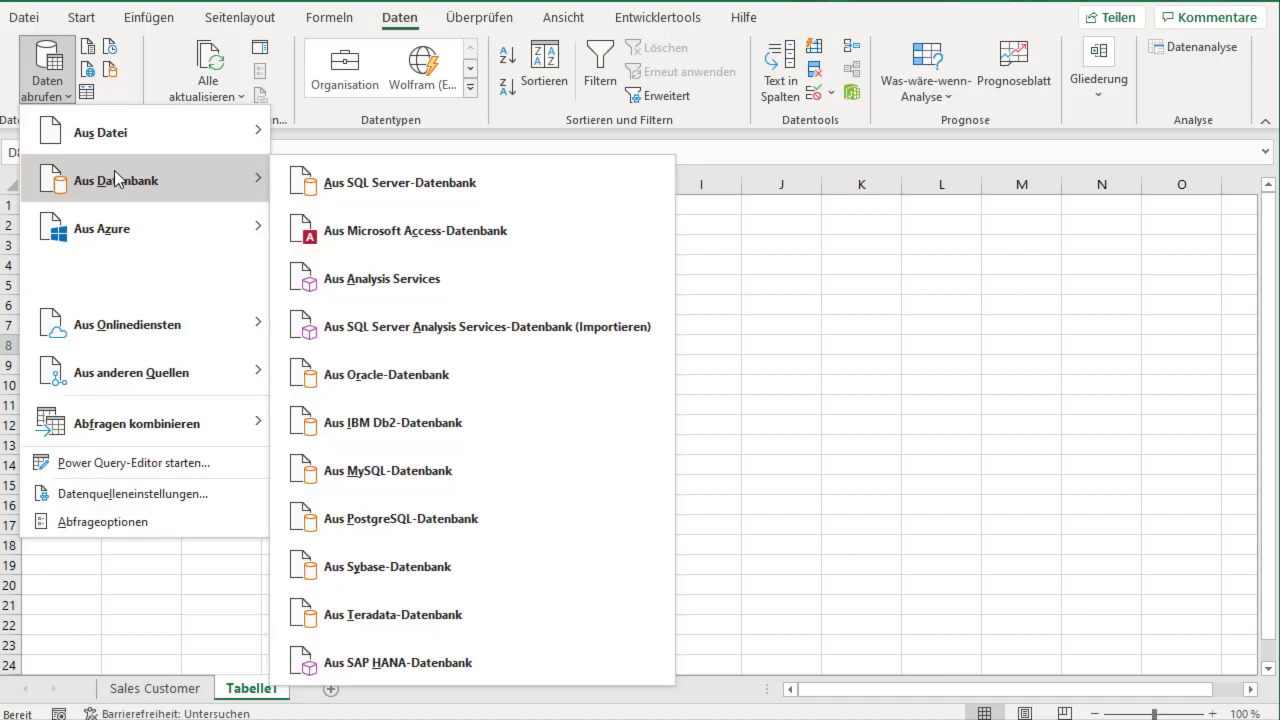
pyautogui.click(398, 194)
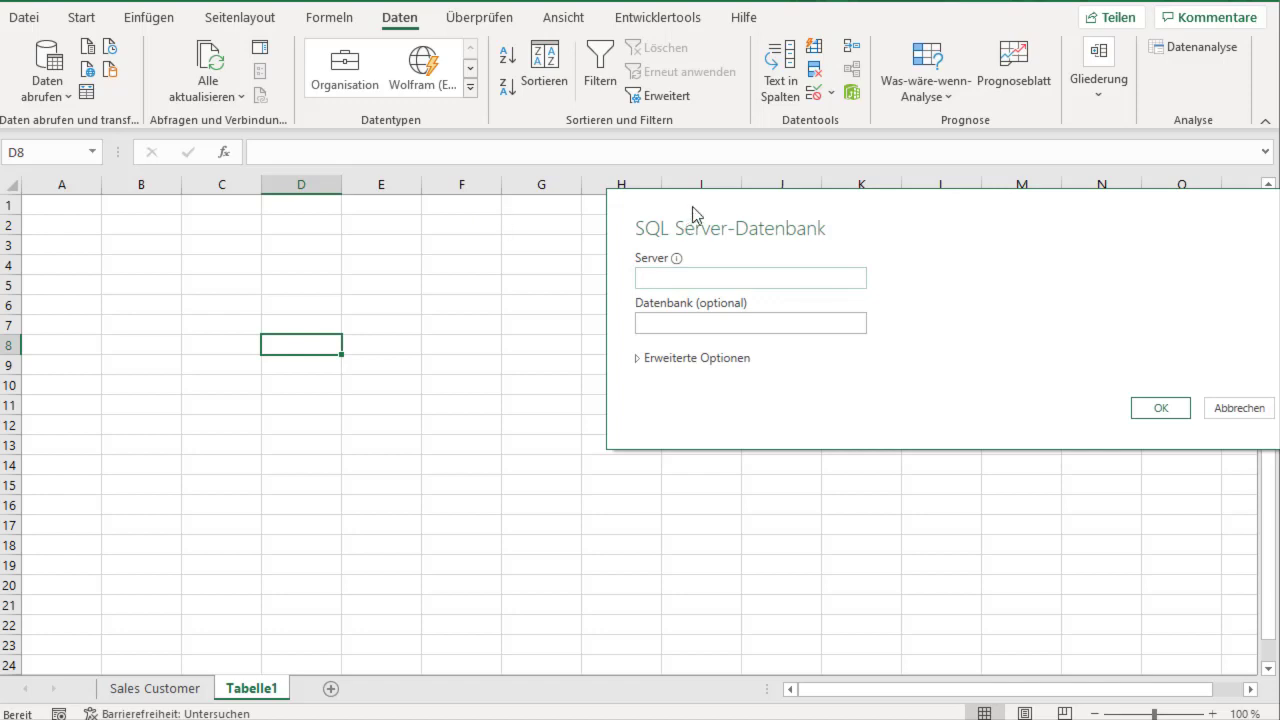
pyautogui.moveTo(691, 210); pyautogui.dragTo(425, 212)
pyautogui.click(482, 282)
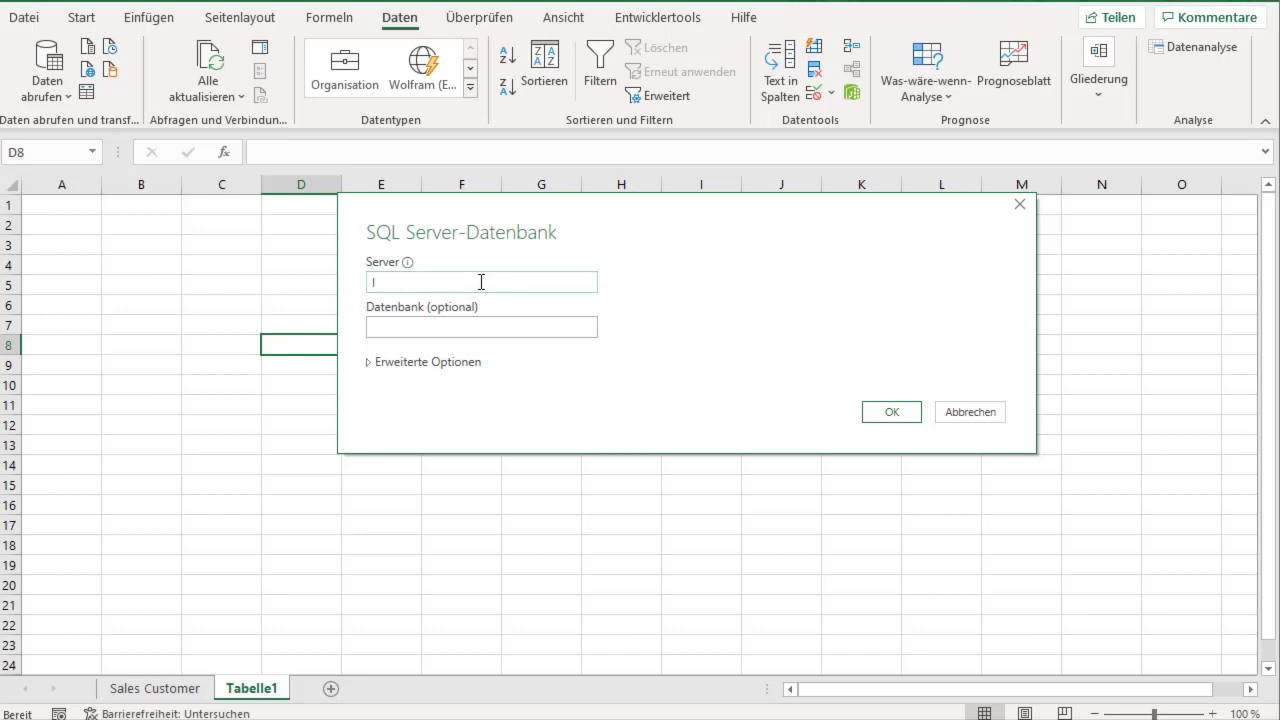
pyautogui.write('localhost')
# Expand the advanced options, clear the SQL statement field, and copy the Customer SELECT query from Management Studio
pyautogui.click(372, 368)
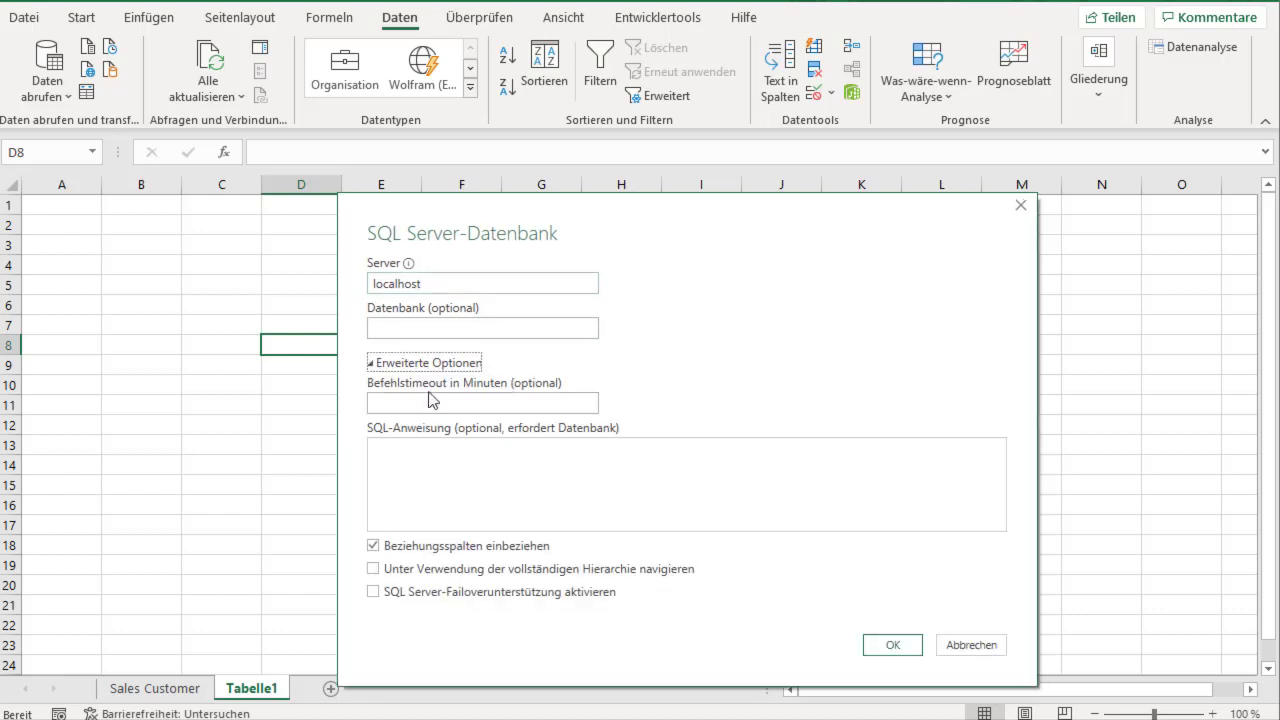
pyautogui.click(511, 473)
pyautogui.write('in')
pyautogui.moveTo(408, 452); pyautogui.dragTo(356, 450)
pyautogui.press('BackSpace')
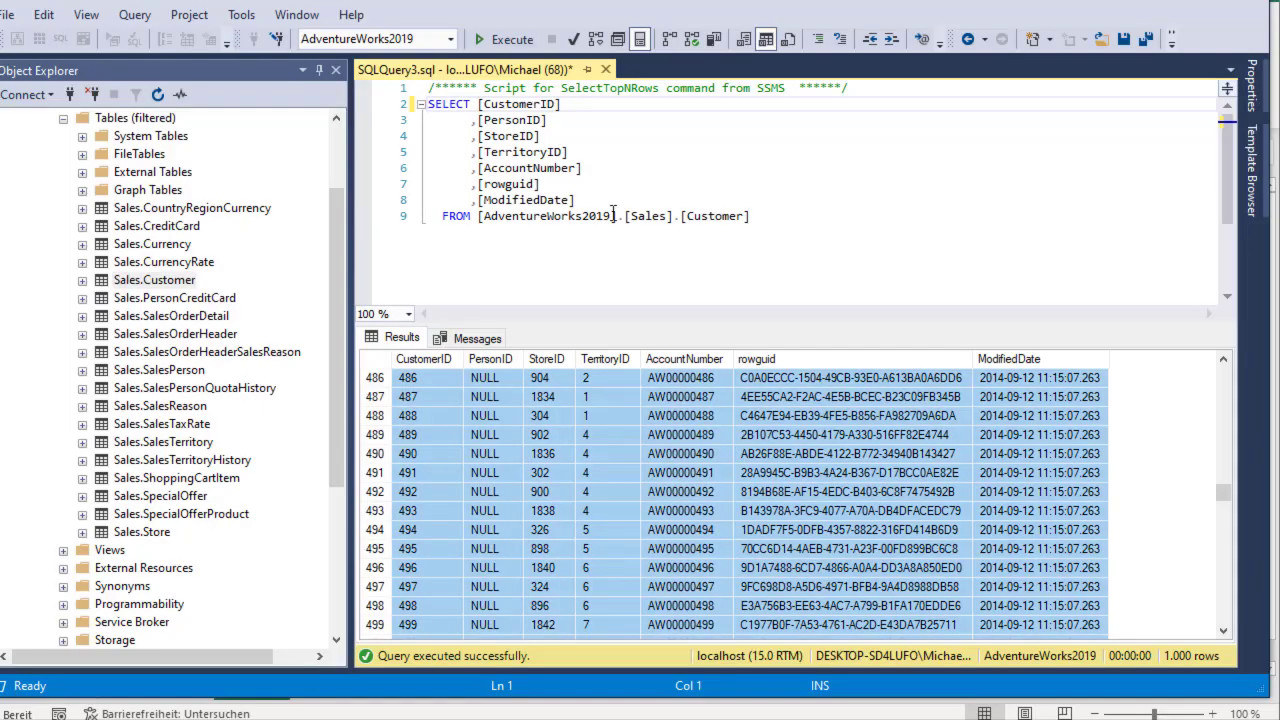
pyautogui.moveTo(762, 218); pyautogui.dragTo(428, 104)
pyautogui.hotkey('ctrl', 'c')
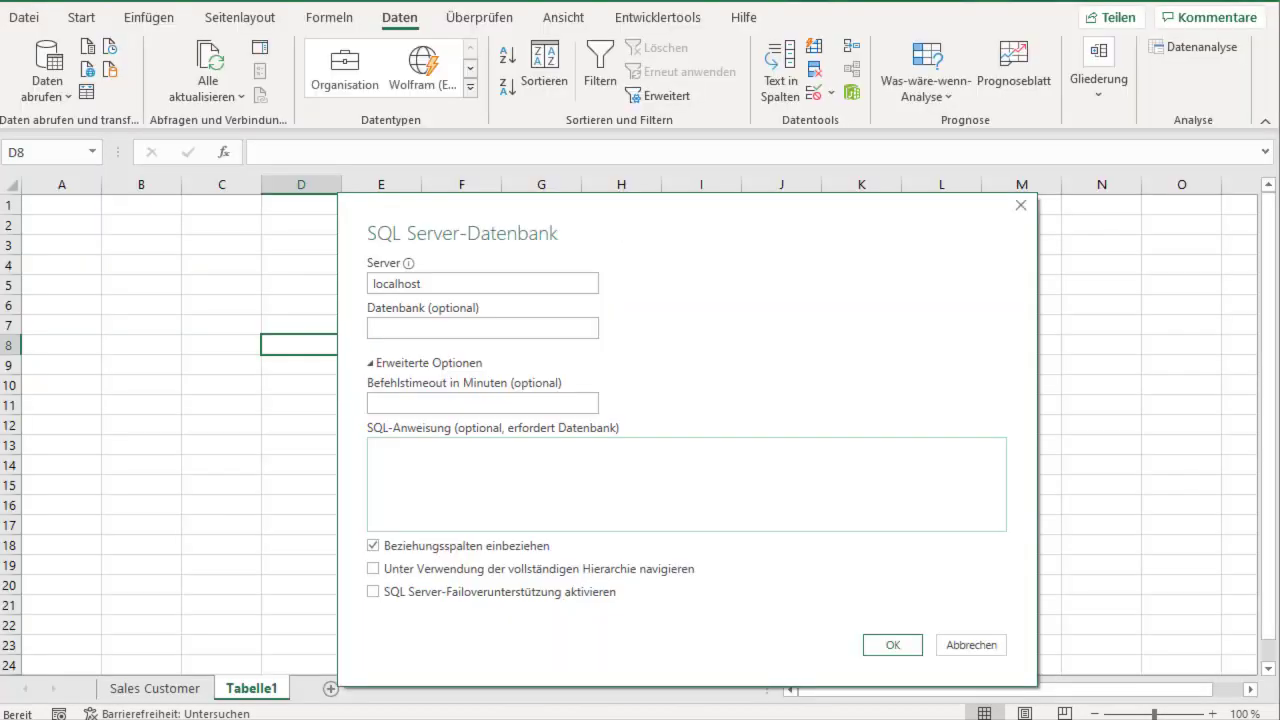
pyautogui.click(483, 477)
# Paste the SELECT query as the SQL statement, enter AdventureWorks2019 as the database, and submit
pyautogui.hotkey('ctrl', 'v')
pyautogui.scroll(1, 526, 487)
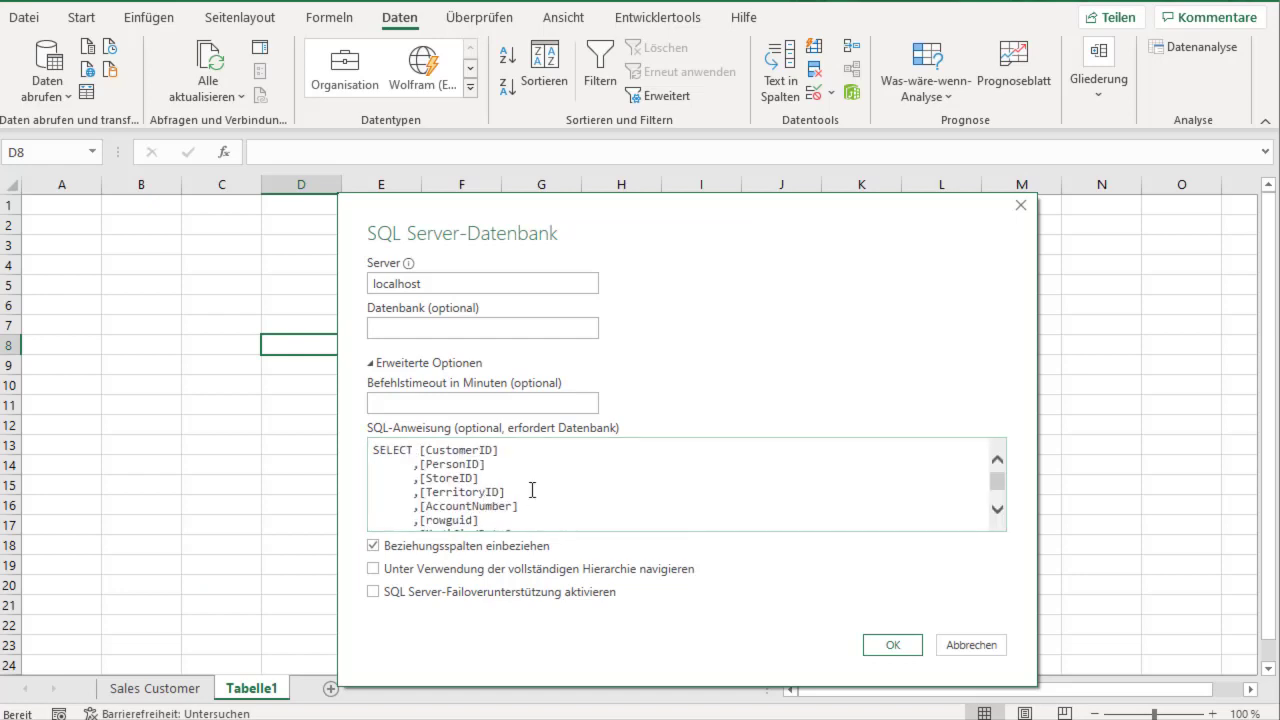
pyautogui.scroll(-1, 526, 487)
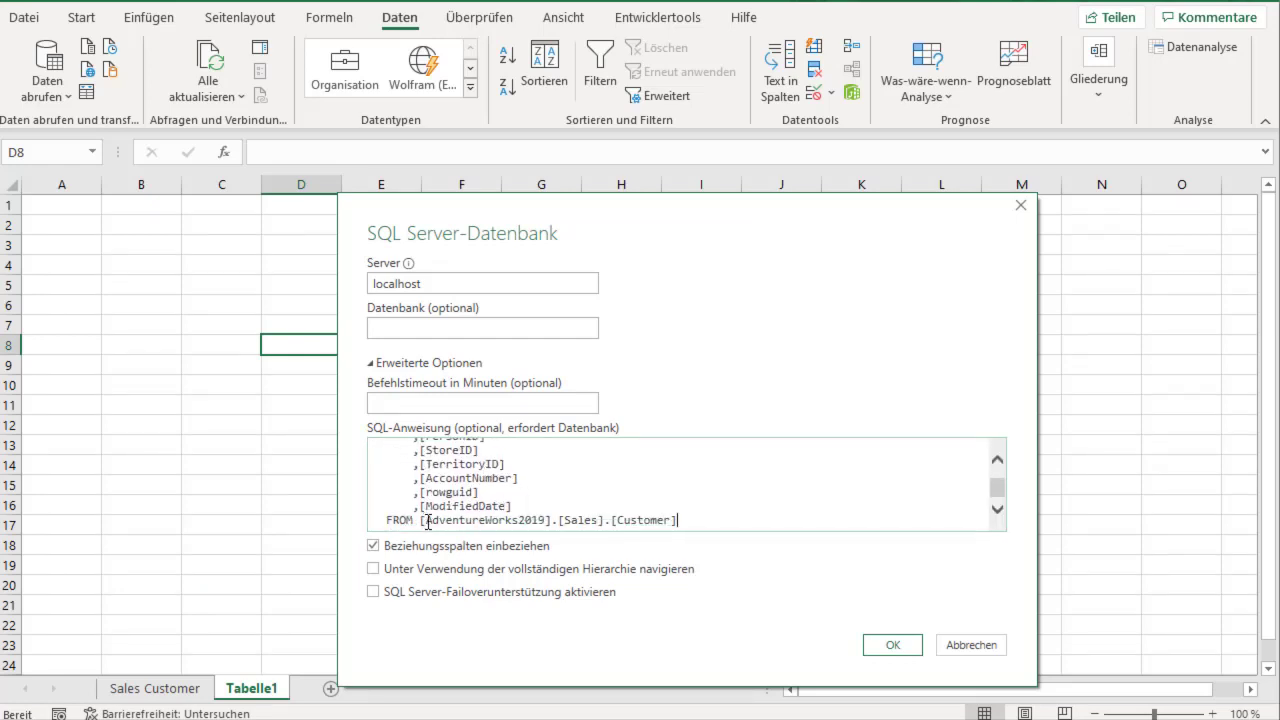
pyautogui.moveTo(425, 520); pyautogui.dragTo(546, 520)
pyautogui.hotkey('ctrl', 'c')
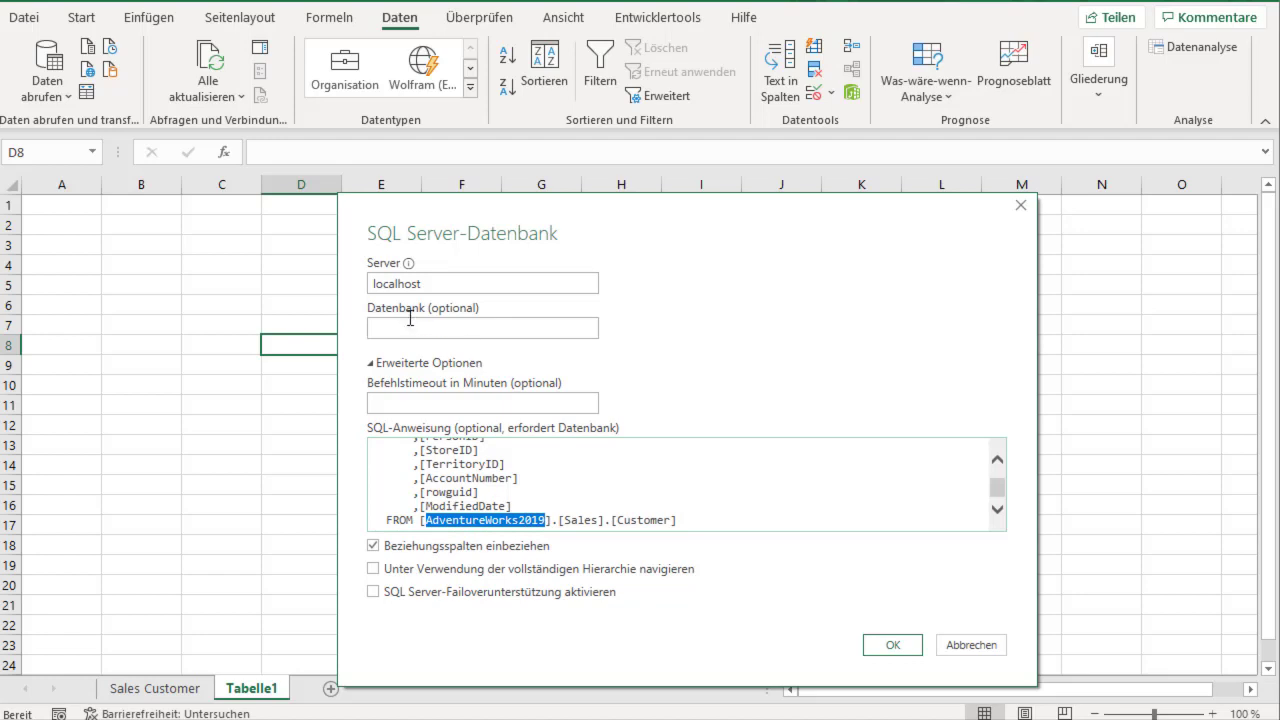
pyautogui.click(417, 327)
pyautogui.hotkey('ctrl', 'v')
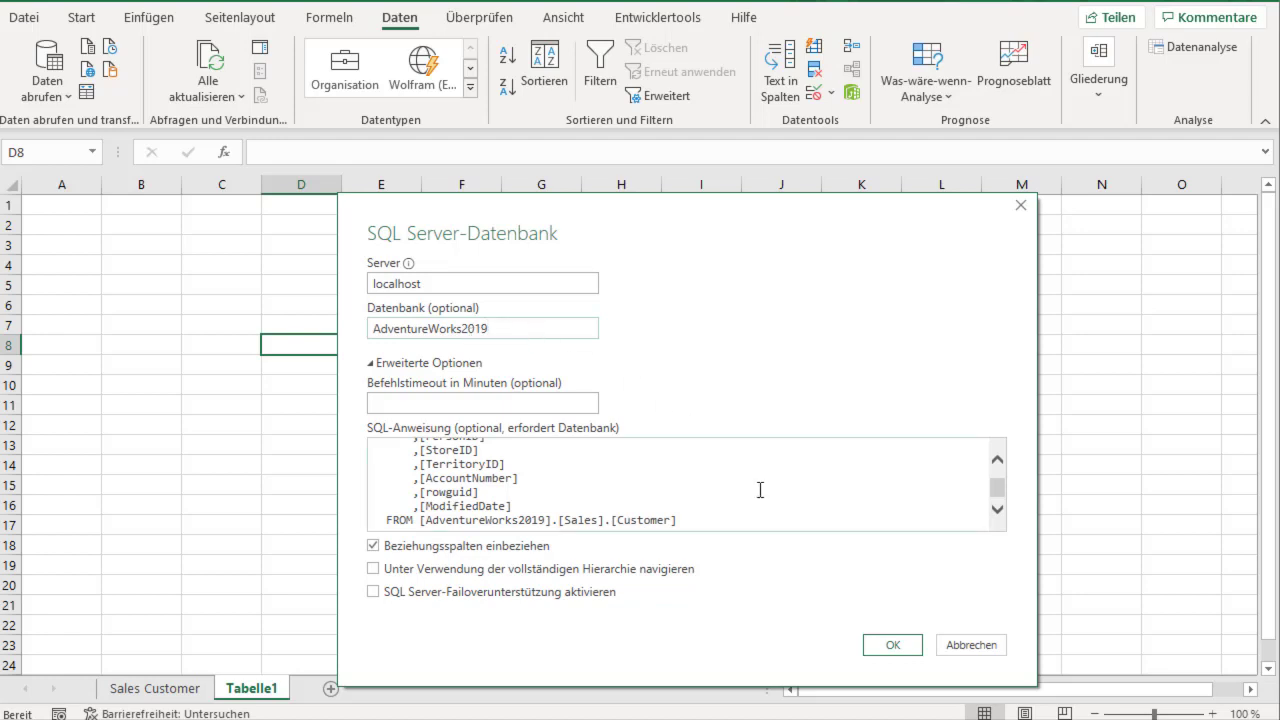
pyautogui.click(901, 653)
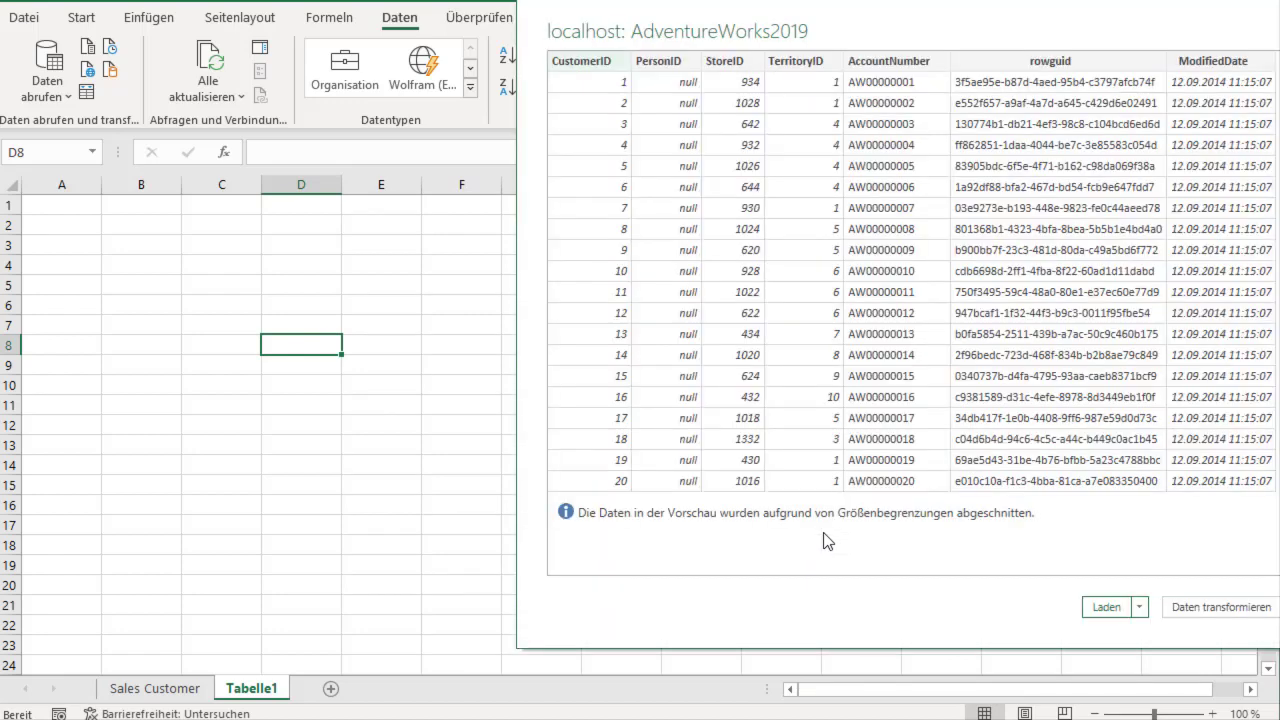
# Center the preview window and load the query results as Abfrage1
pyautogui.moveTo(740, 18); pyautogui.dragTo(395, 16)
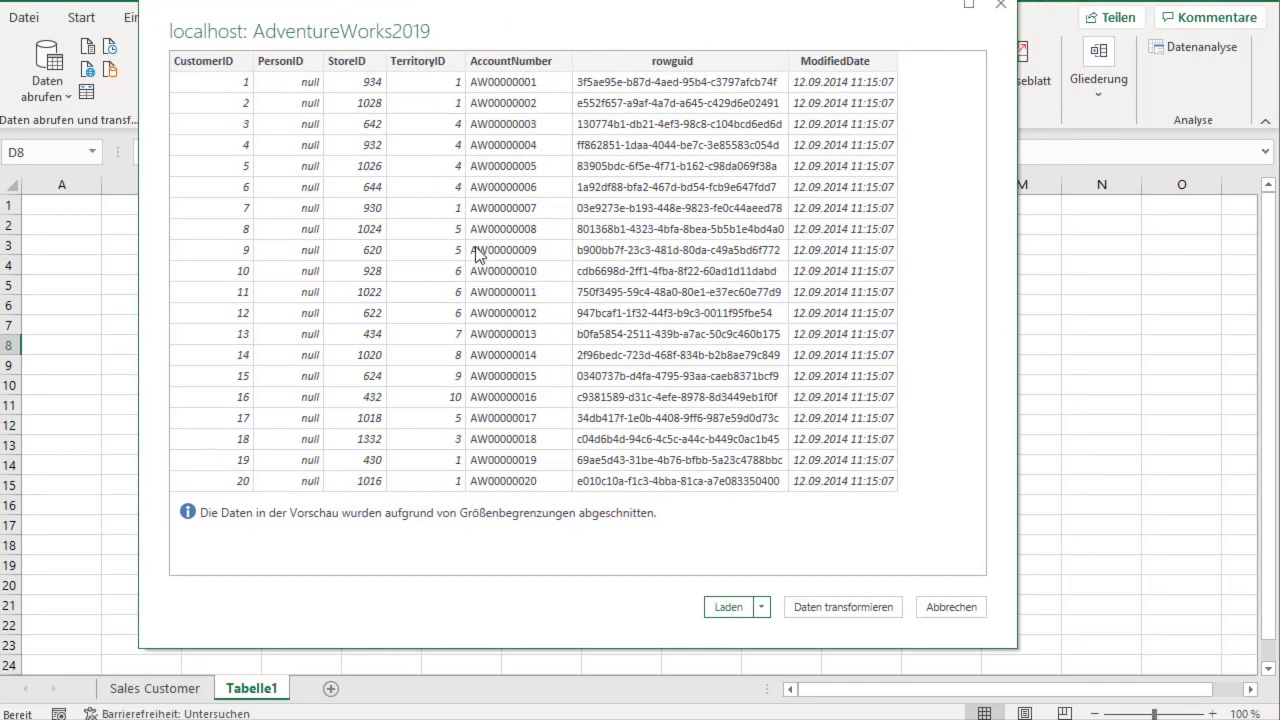
pyautogui.click(729, 607)
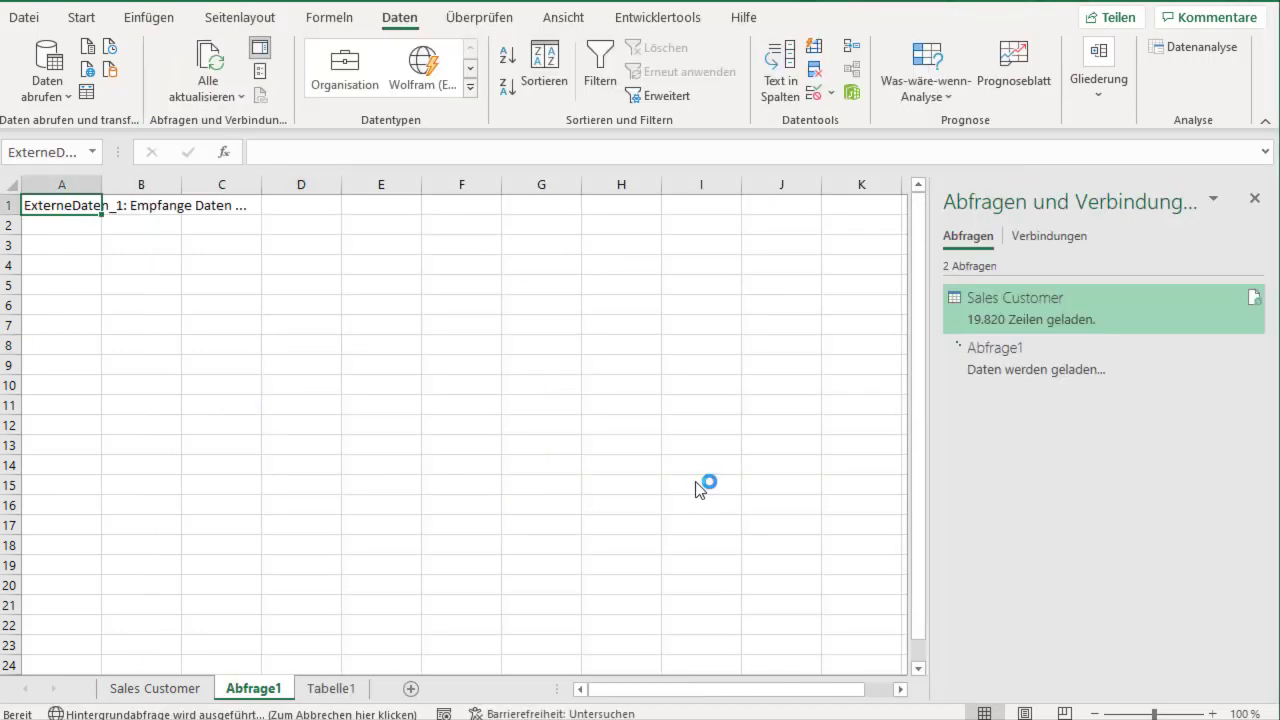